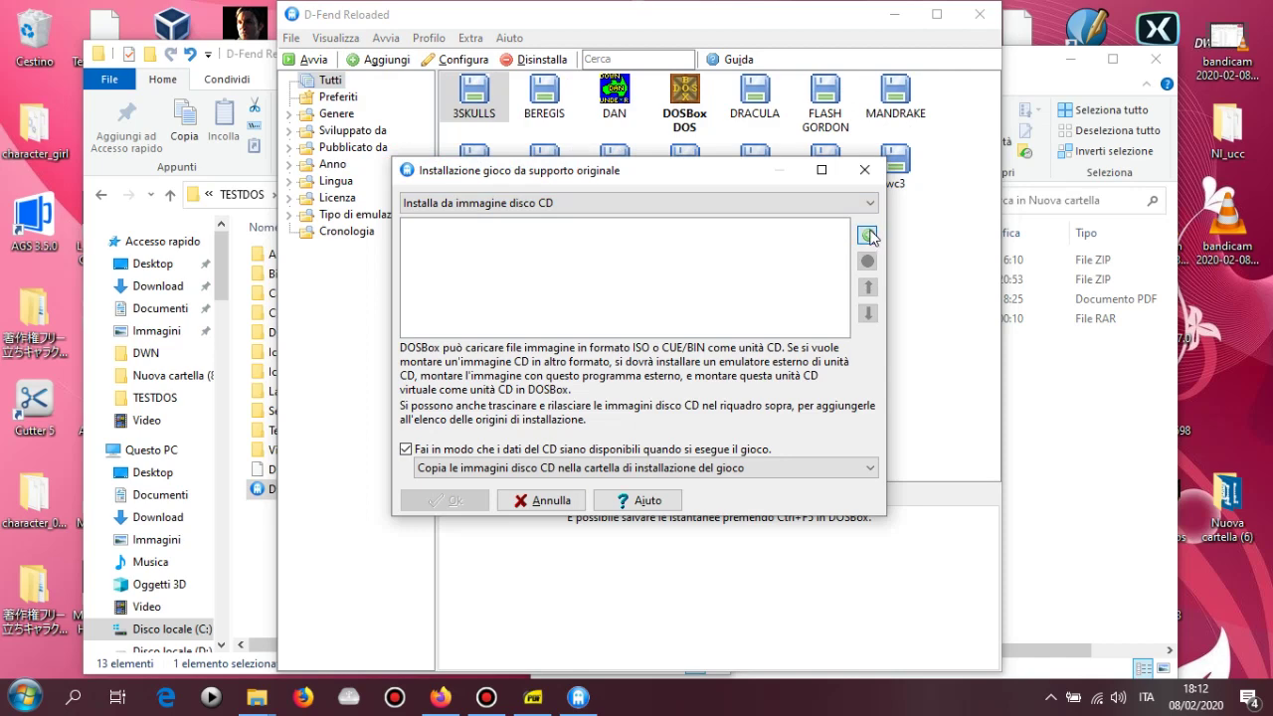
# Step: Add the CD image C:\TESTDOS\Star_Trek_25th_Anniversary_1993.iso as the installation source and start the game installation
pyautogui.click(867, 235)
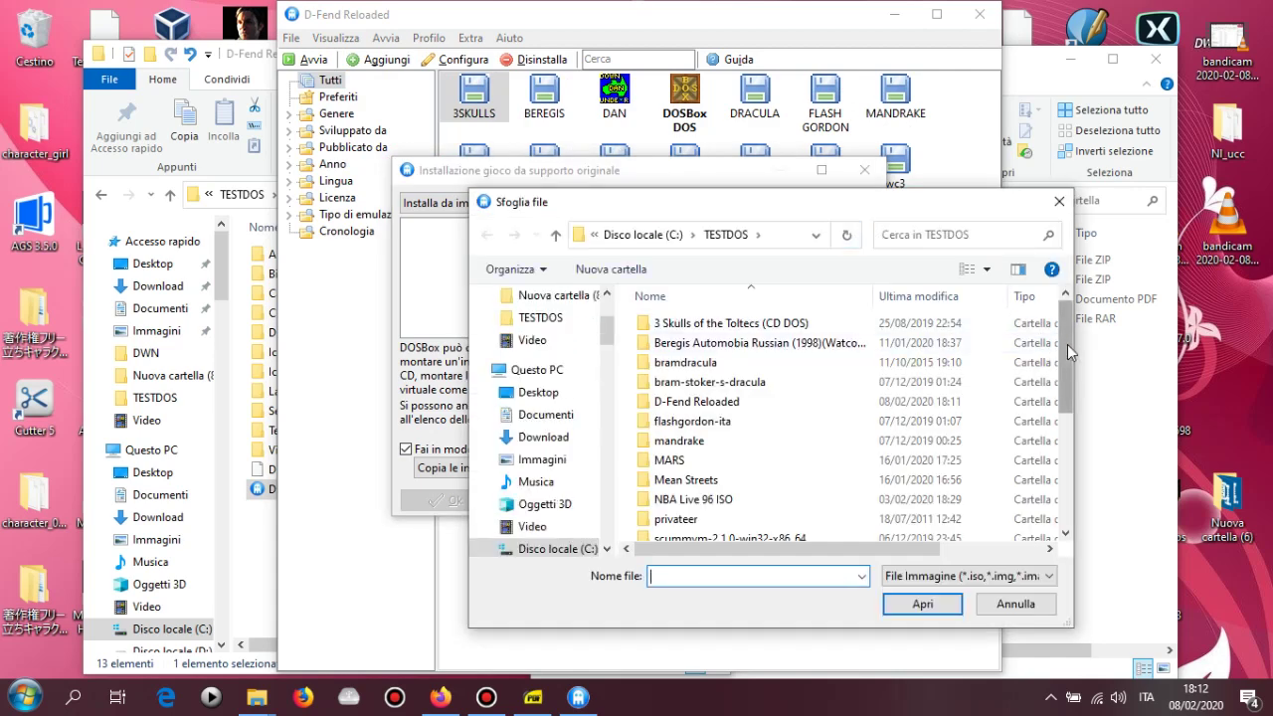
pyautogui.scroll(-4, 1070, 352)
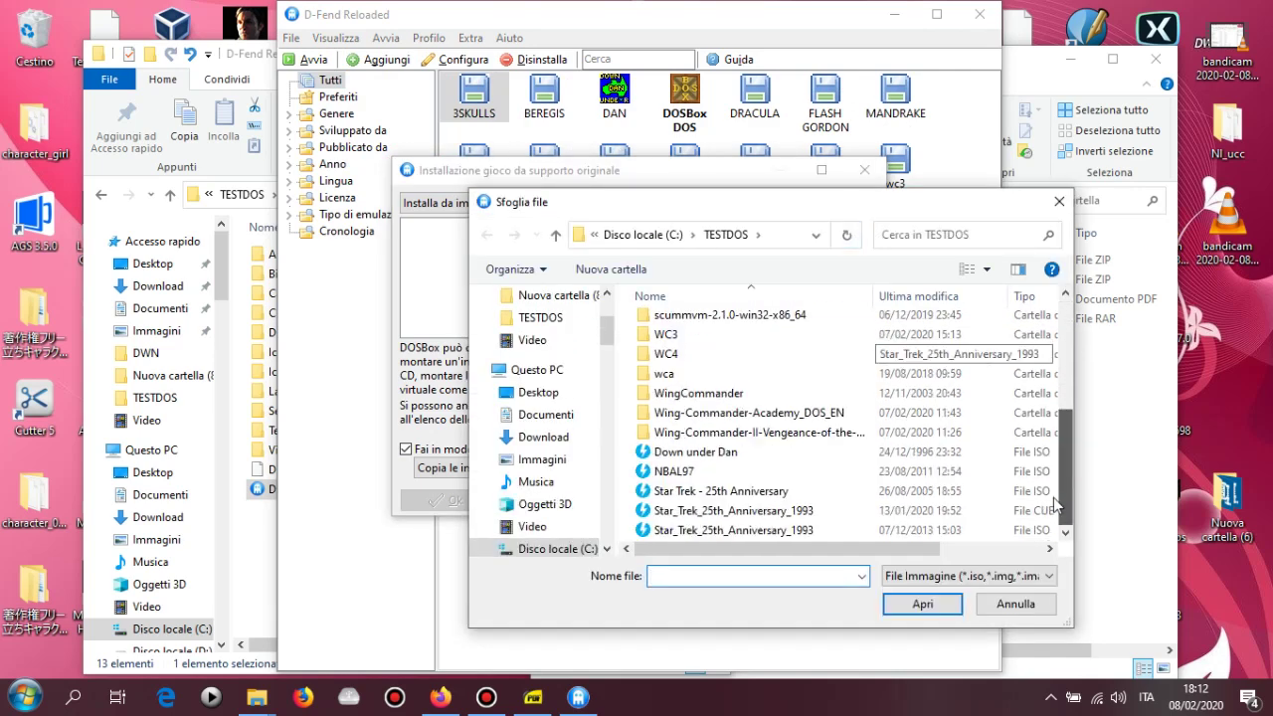
pyautogui.doubleClick(730, 530)
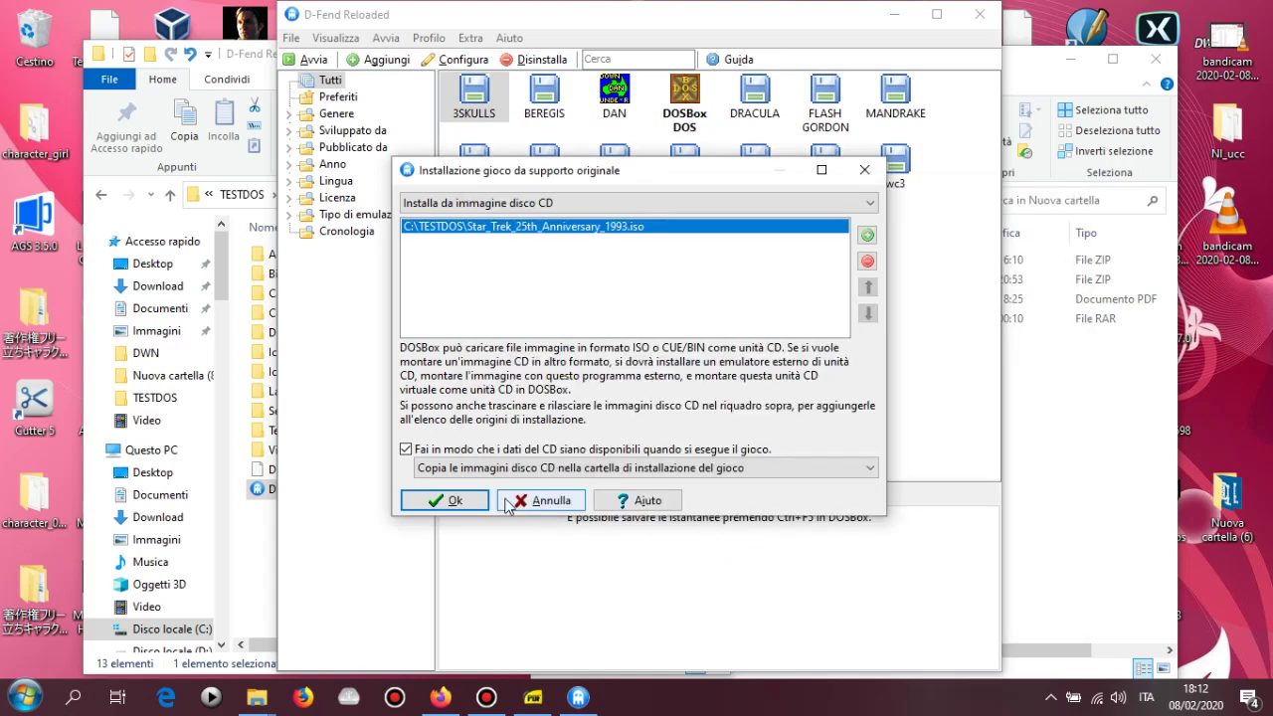
pyautogui.click(455, 501)
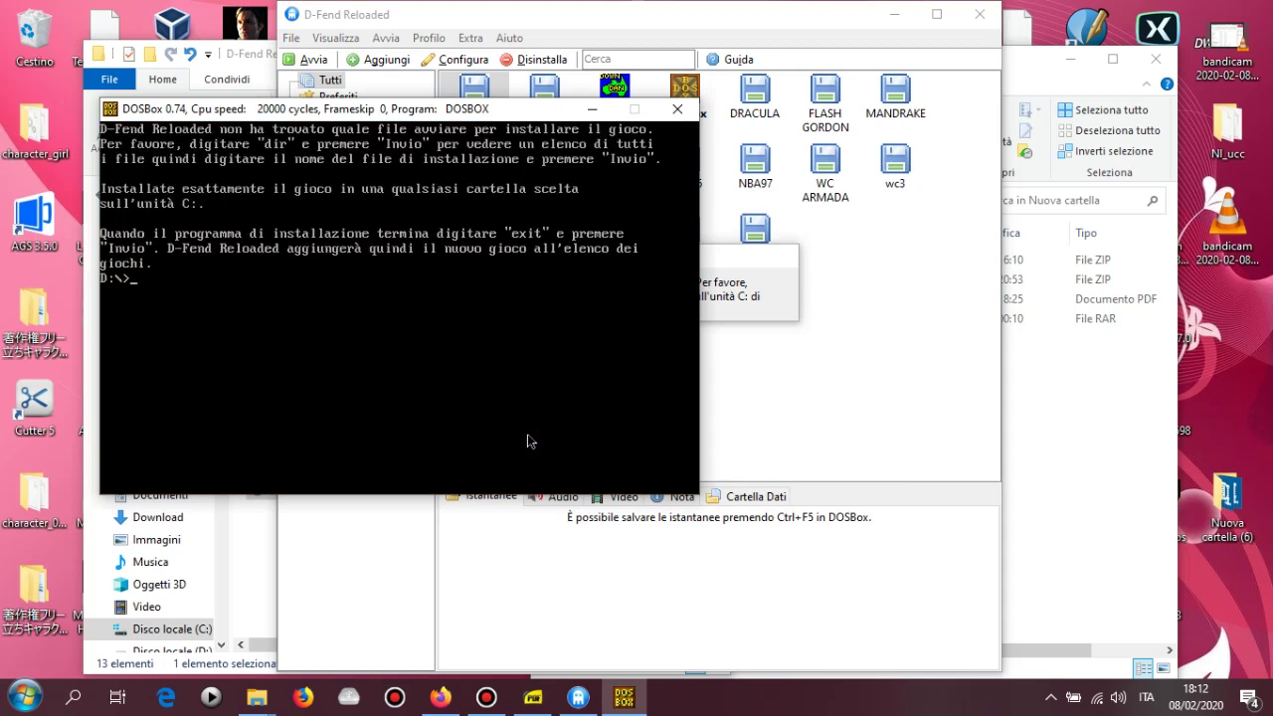
# Step: Run install at the DOS prompt and install Star Trek: 25th Anniversary into the default directory C:\TREKCD
pyautogui.write('install')
pyautogui.press('Return')
pyautogui.press('Return')
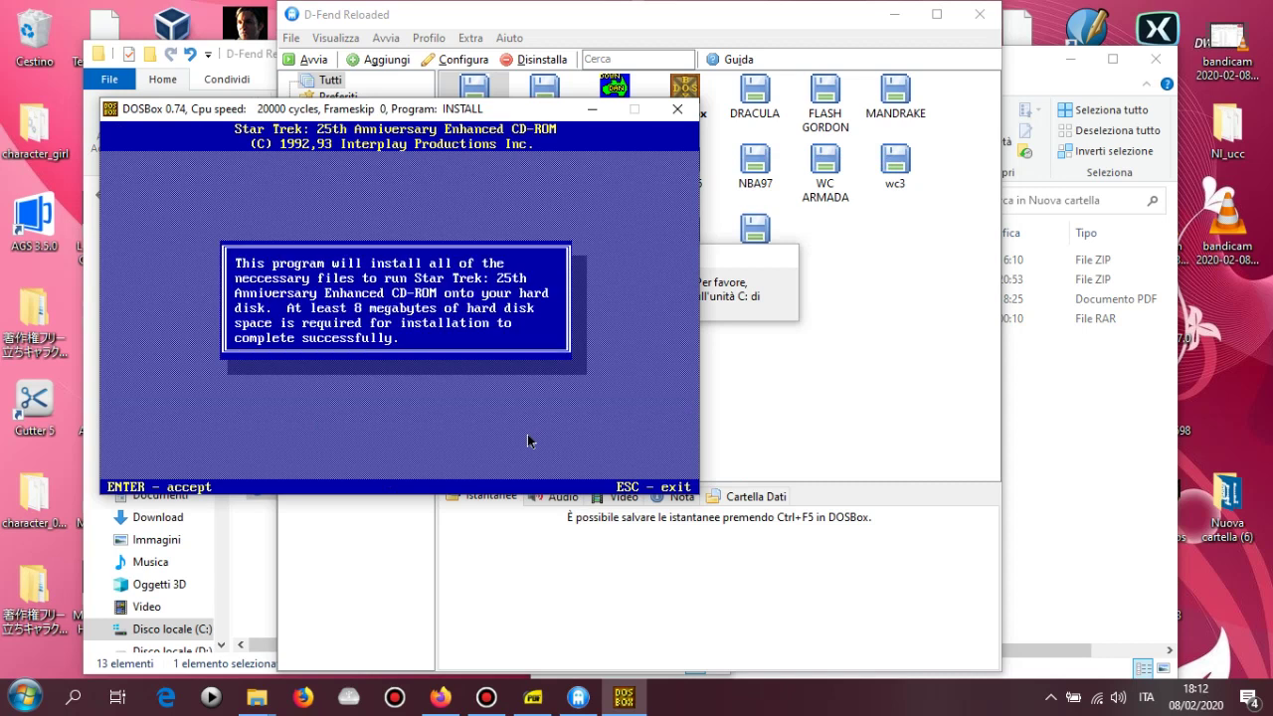
pyautogui.press('Return')
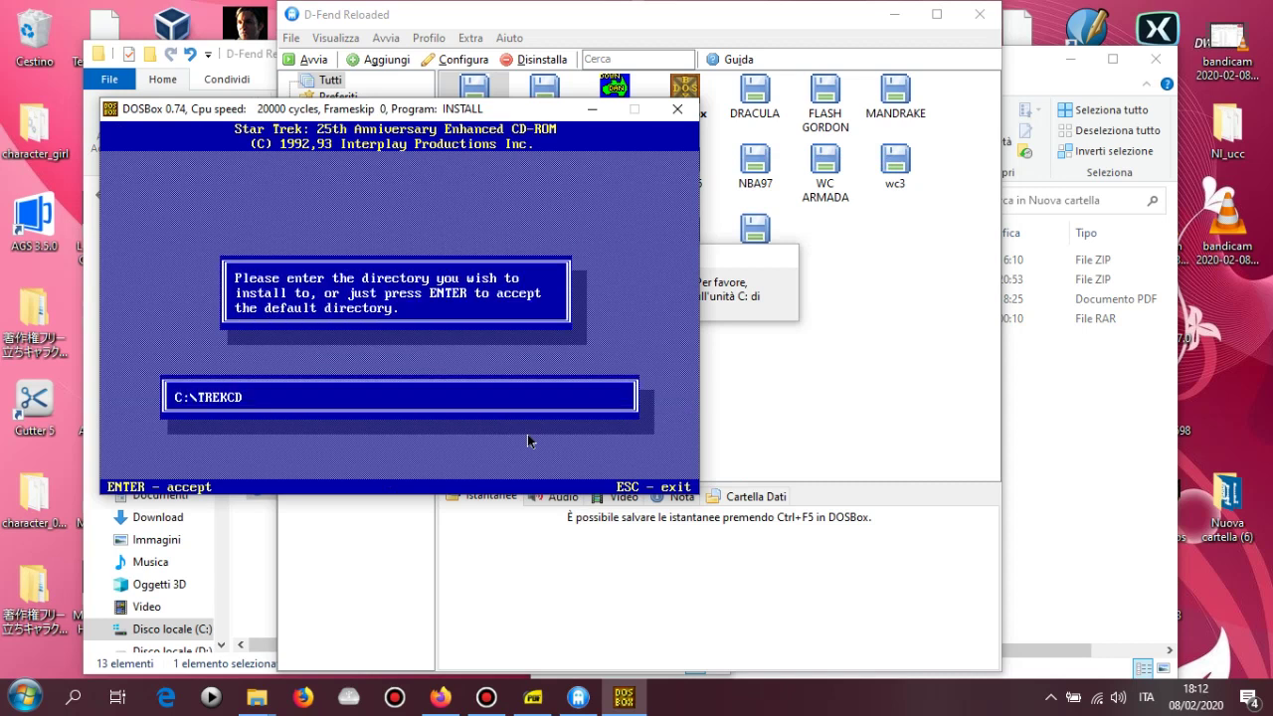
pyautogui.press('Return')
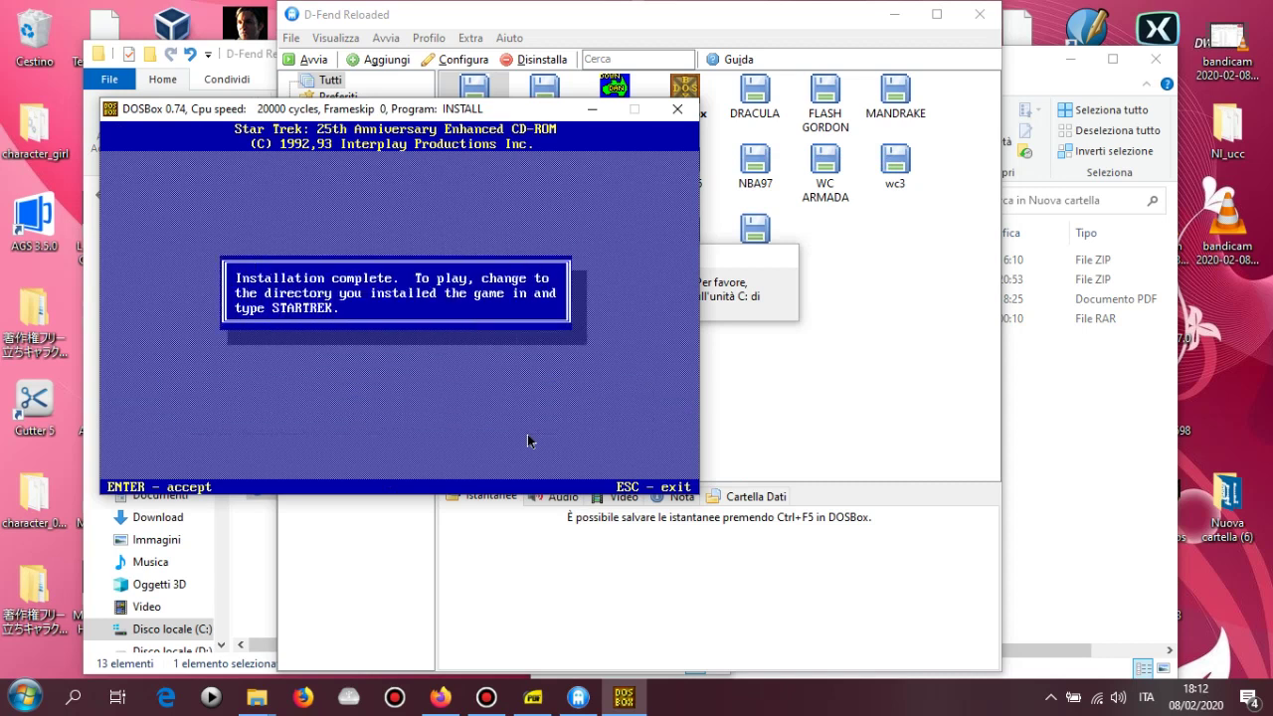
pyautogui.press('Return')
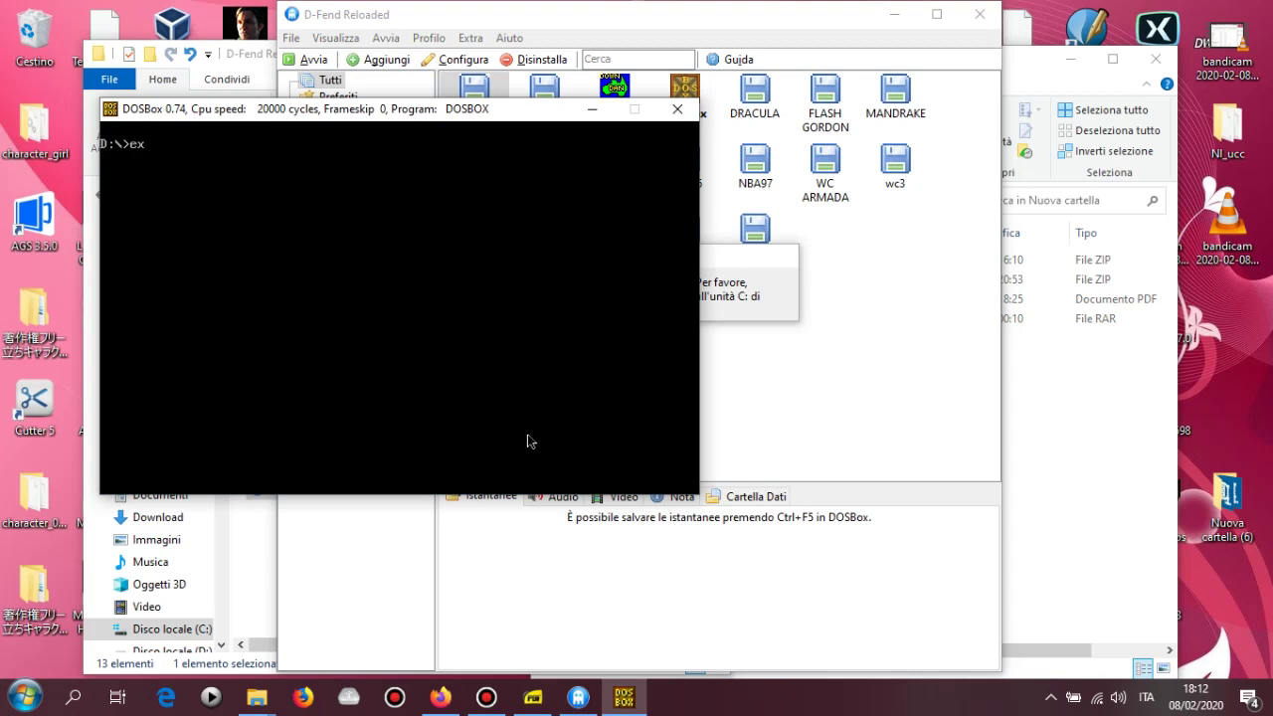
# Step: Exit DOSBox and import the game as profile TREKCD with STARTREK.EXE as executable and SETUP.EXE as setup file
pyautogui.write('exit')
pyautogui.press('Return')
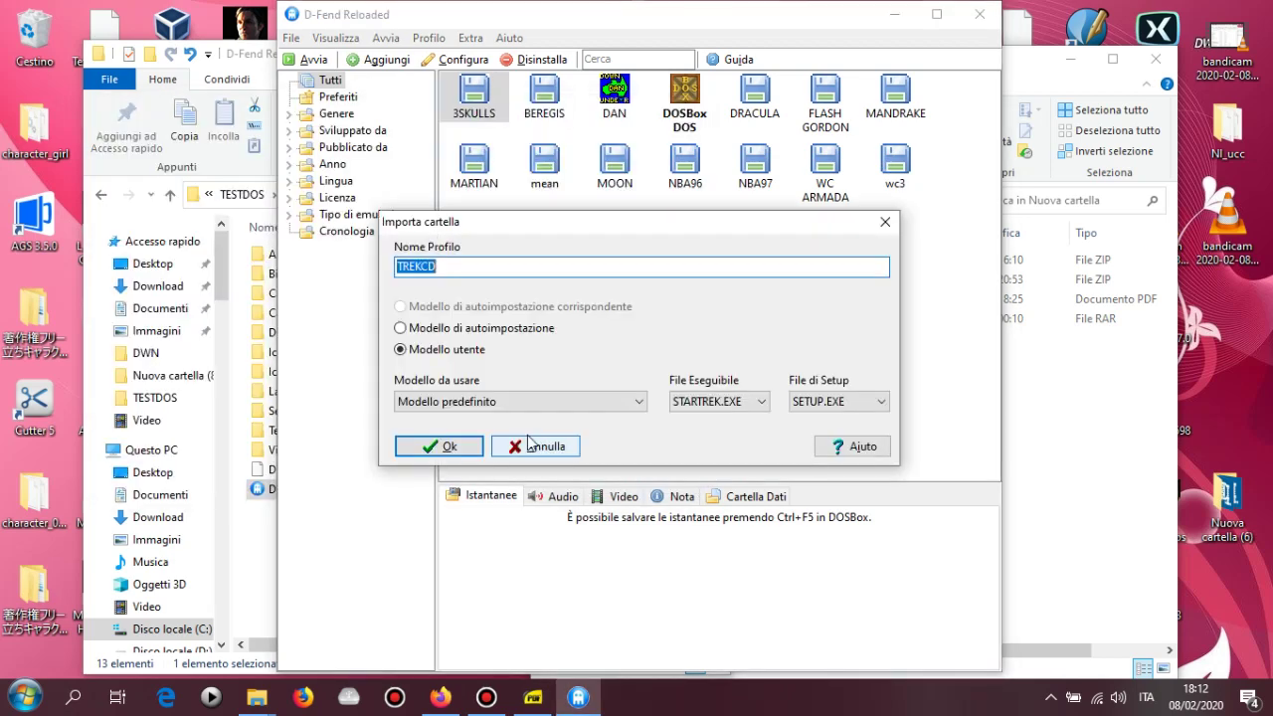
pyautogui.click(447, 448)
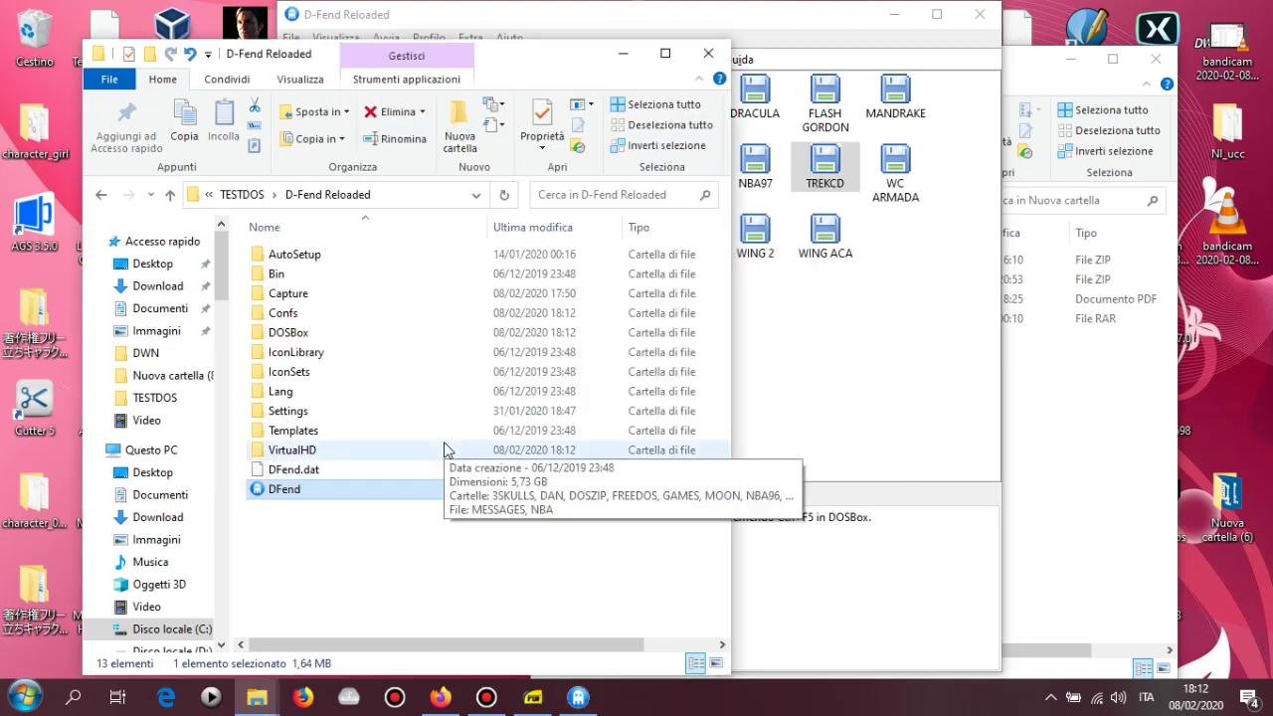
# Step: Configure the TREKCD profile's CPU with dynamic core emulation and a fixed value of 8000 cycles, check its graphics settings, and save
pyautogui.click(819, 339)
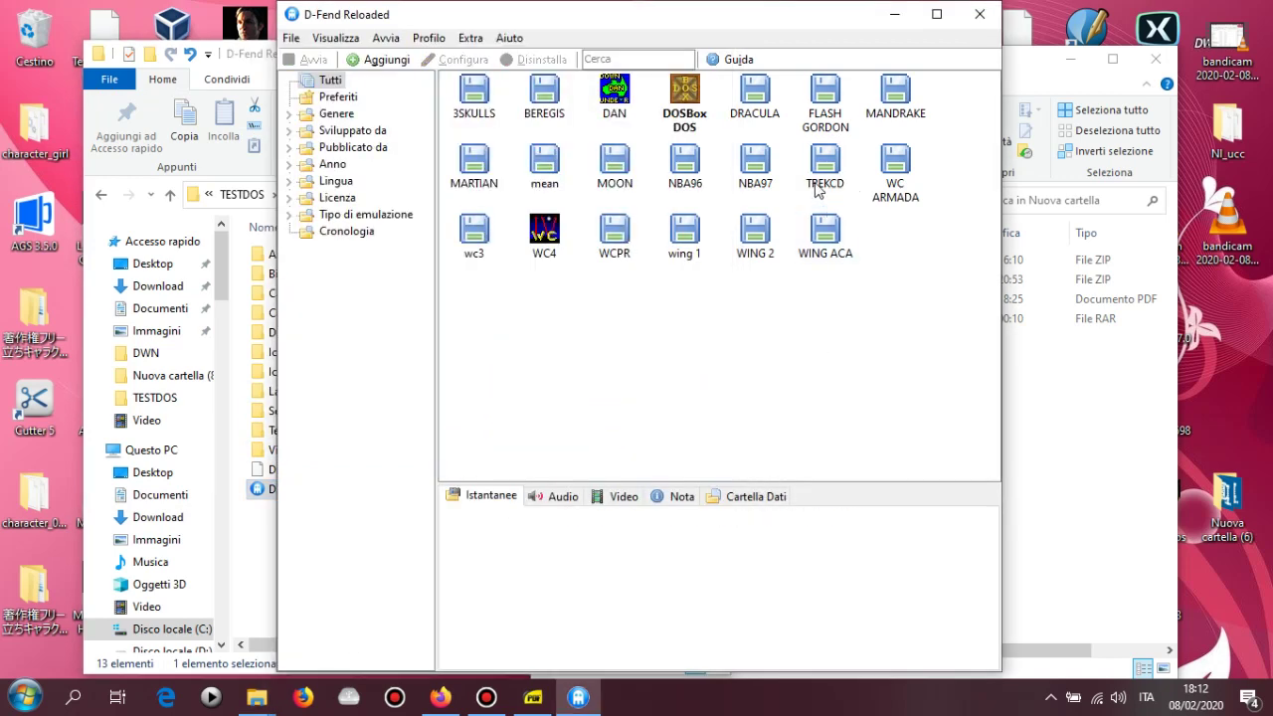
pyautogui.rightClick(817, 173)
pyautogui.click(846, 221)
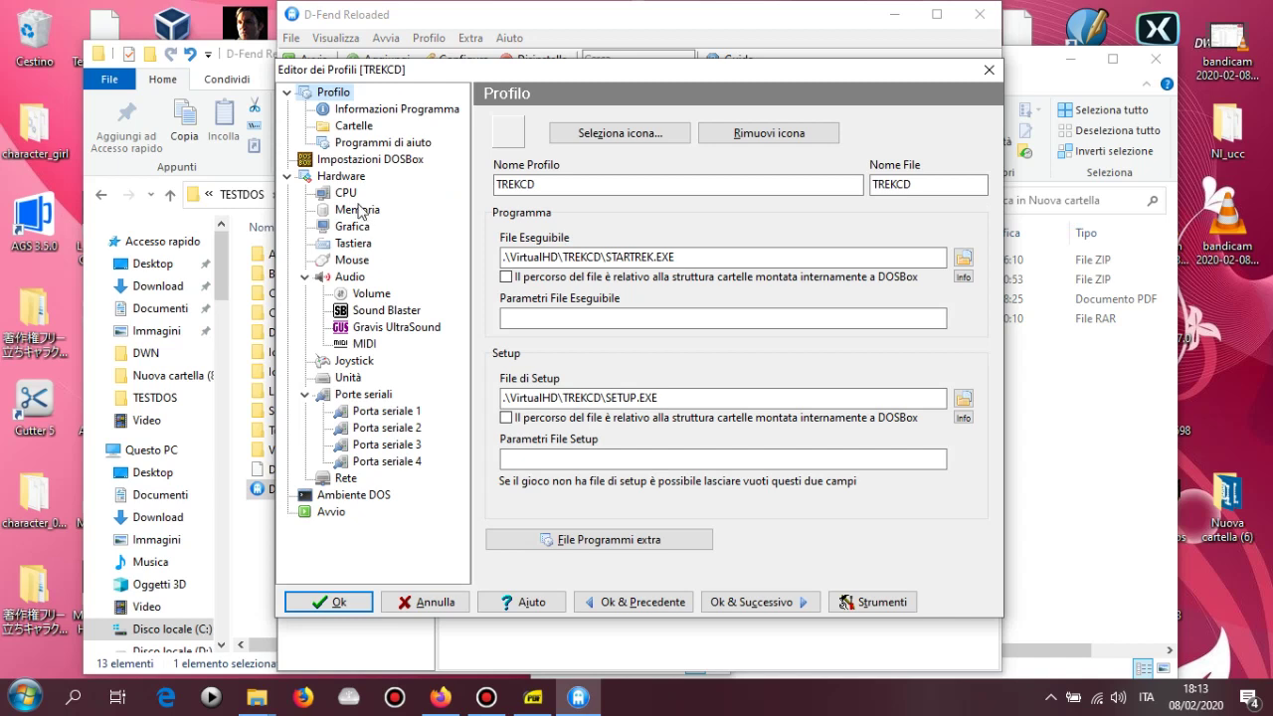
pyautogui.click(346, 193)
pyautogui.click(544, 213)
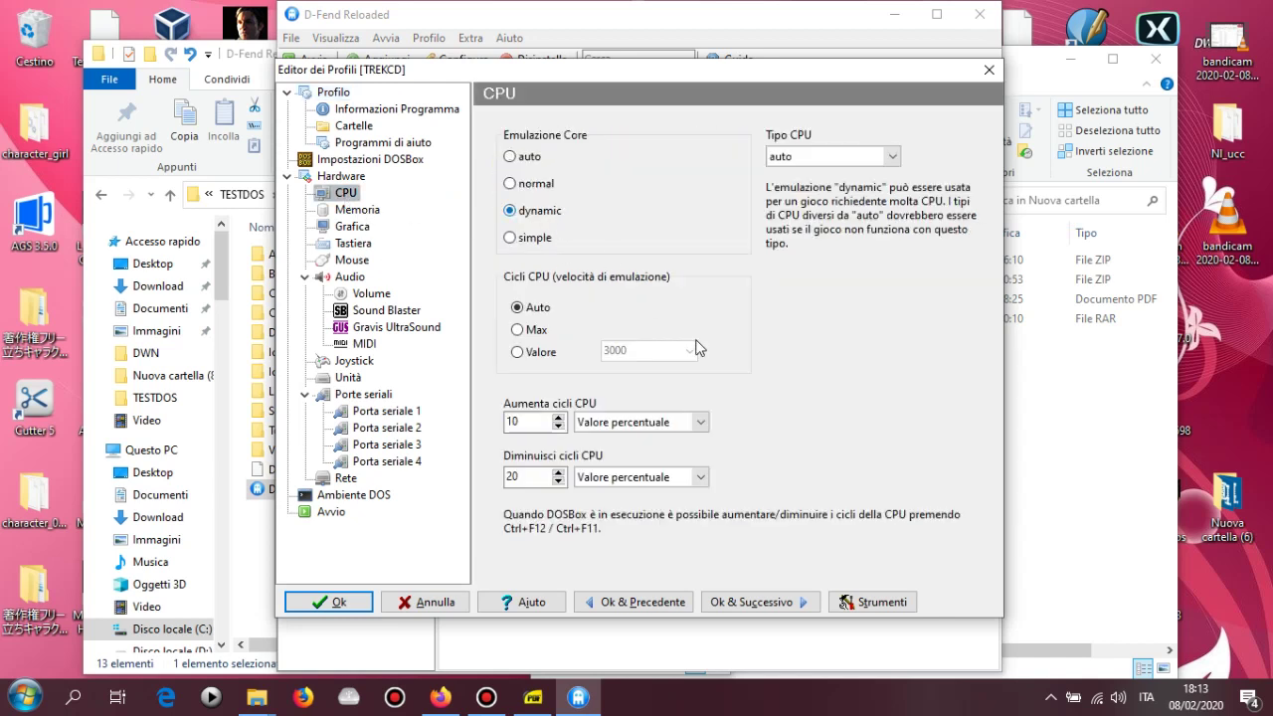
pyautogui.click(545, 354)
pyautogui.click(688, 352)
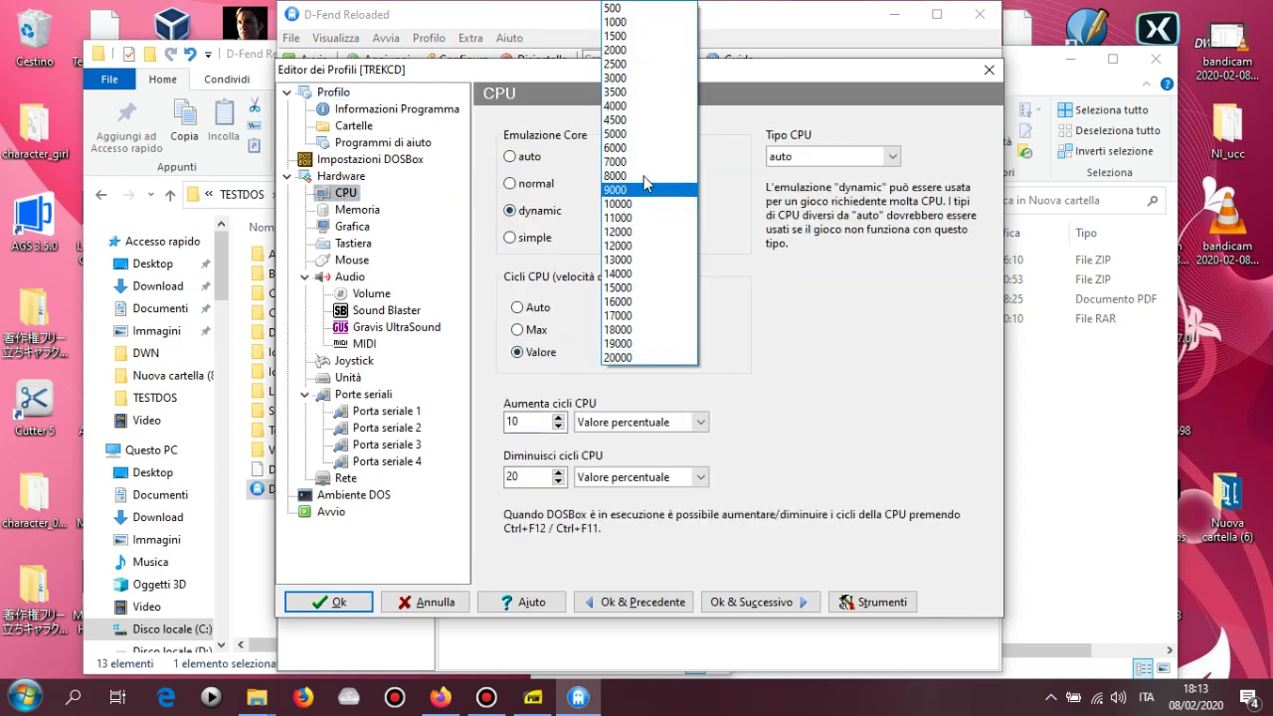
pyautogui.click(643, 176)
pyautogui.click(355, 226)
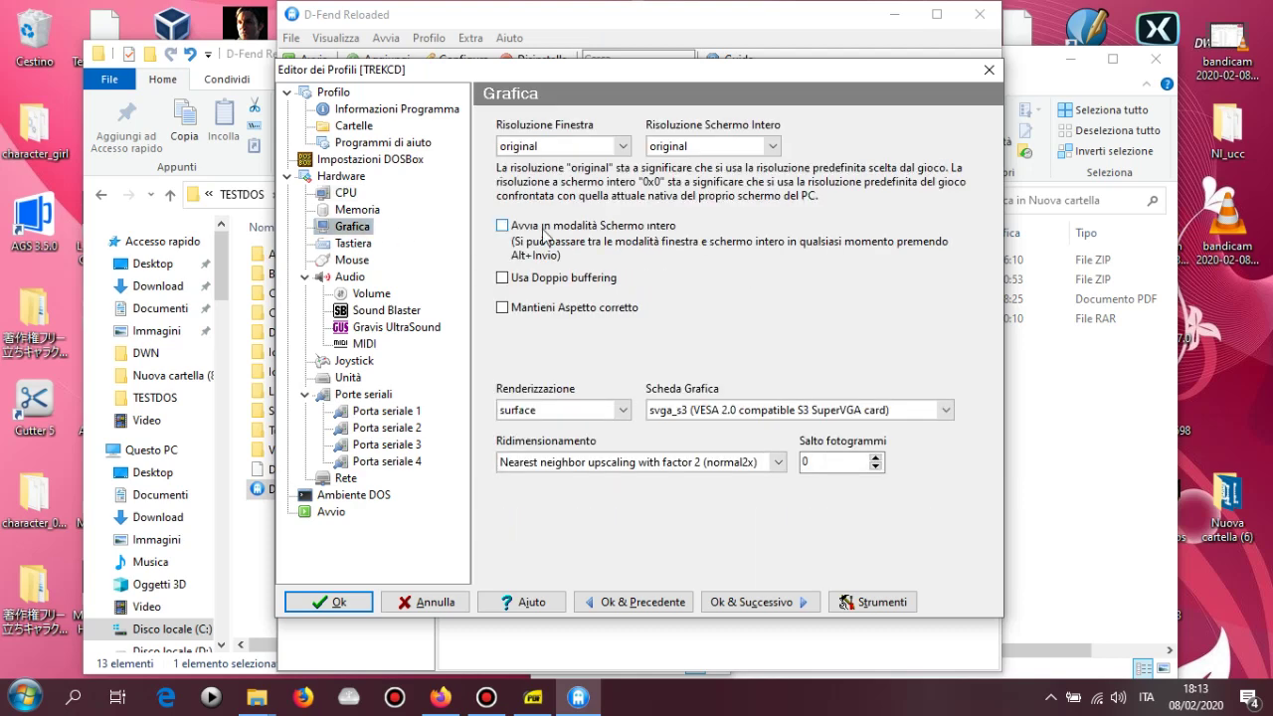
pyautogui.click(371, 601)
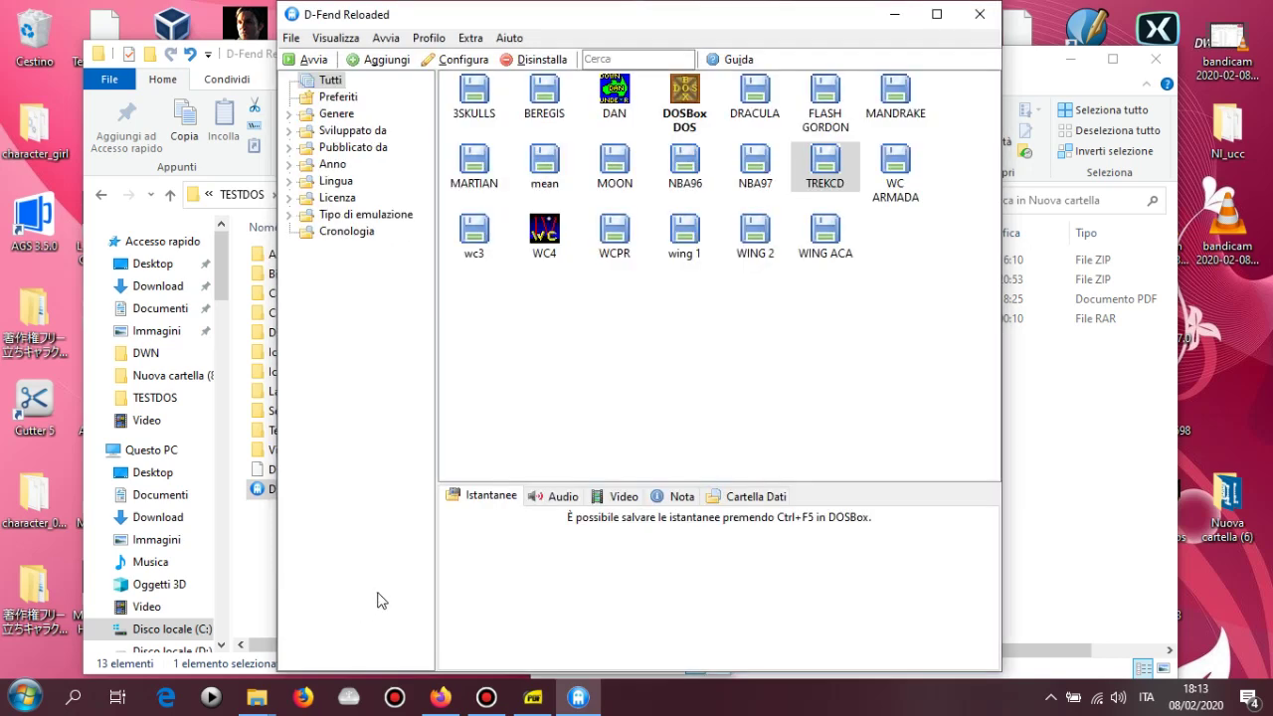
# Step: Open the TREKCD folder inside VirtualHD, check the contents of its CDImages subfolder and return to TREKCD
pyautogui.click(463, 37)
pyautogui.click(500, 93)
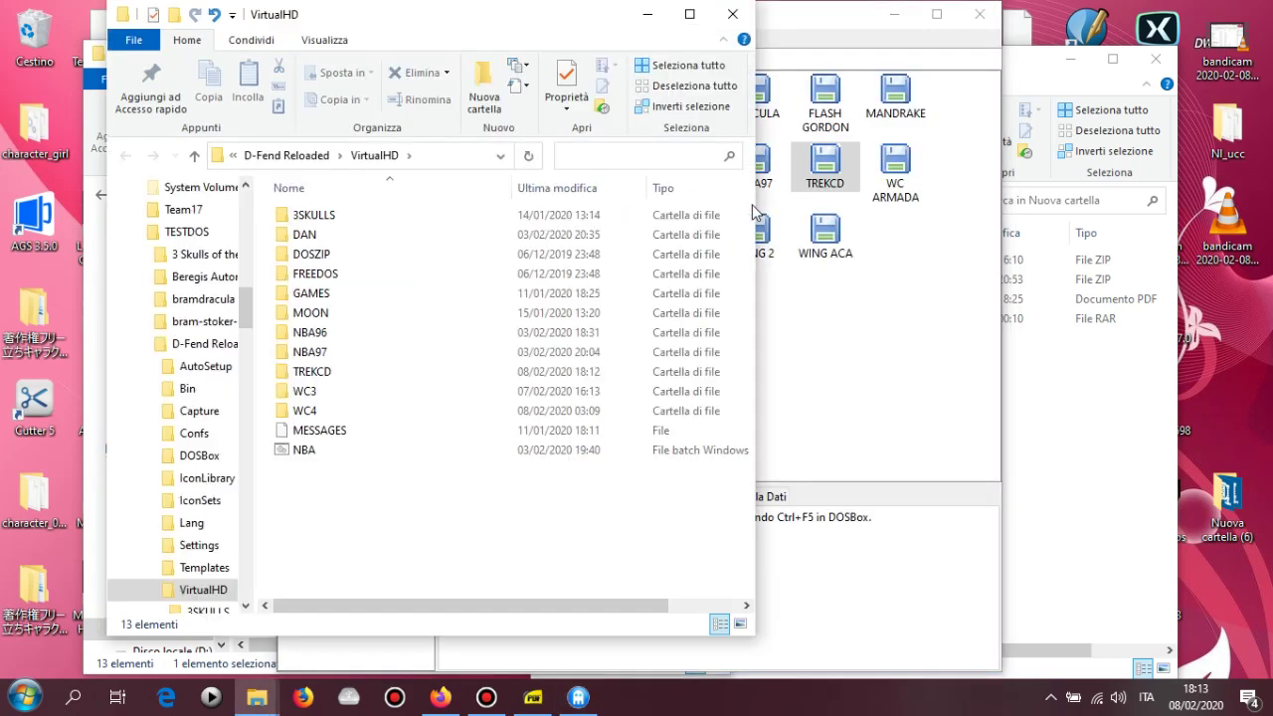
pyautogui.doubleClick(324, 371)
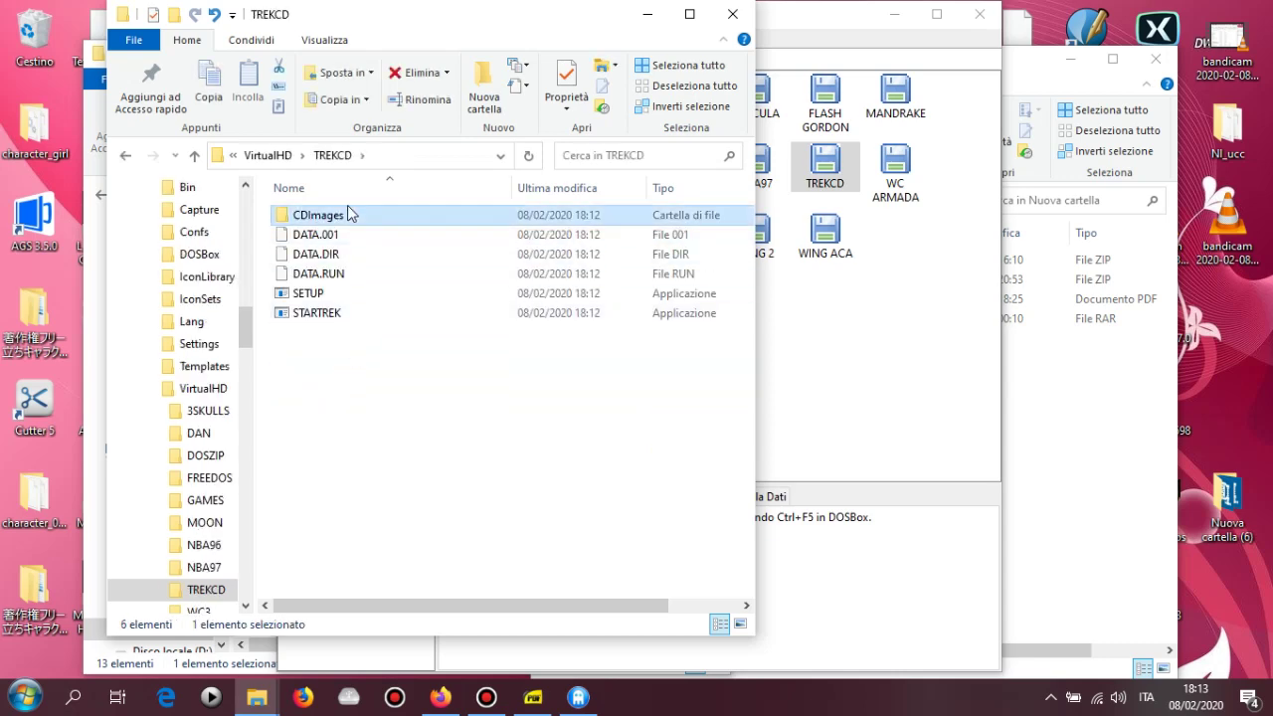
pyautogui.doubleClick(350, 214)
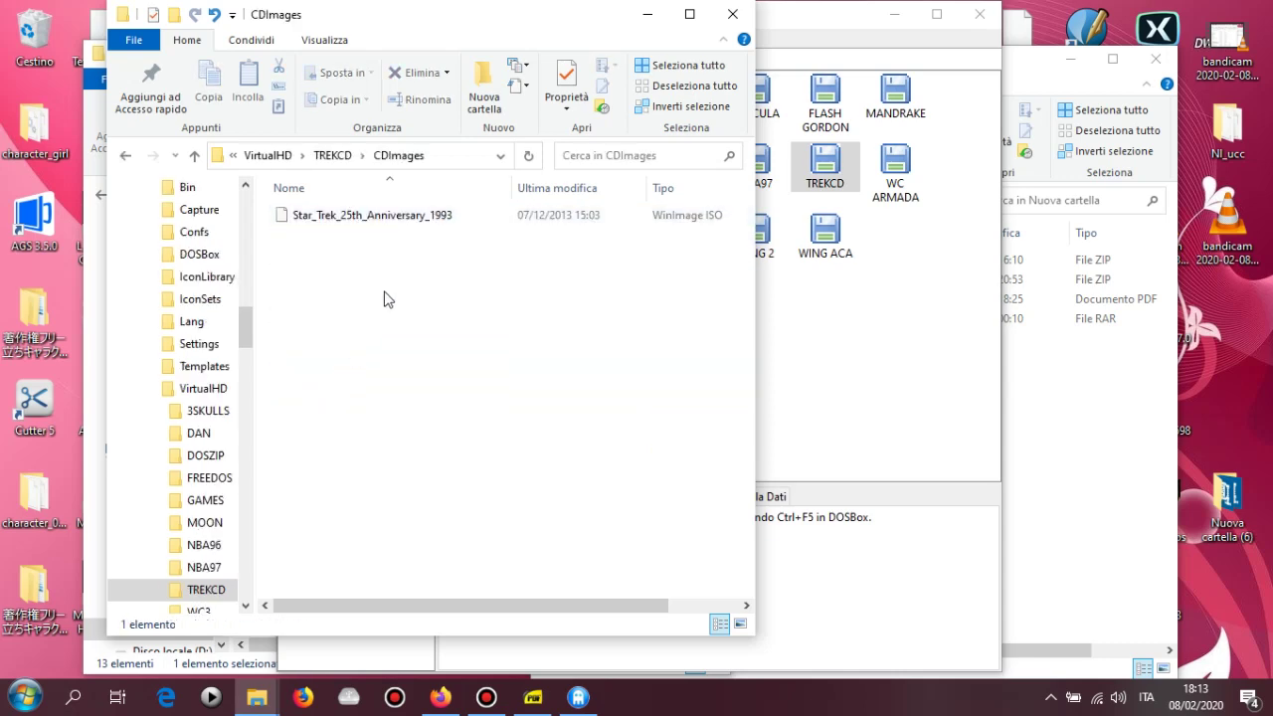
pyautogui.click(331, 157)
# Step: Open the st25-patch-ita archive from Nuova cartella in 7-Zip
pyautogui.click(1124, 439)
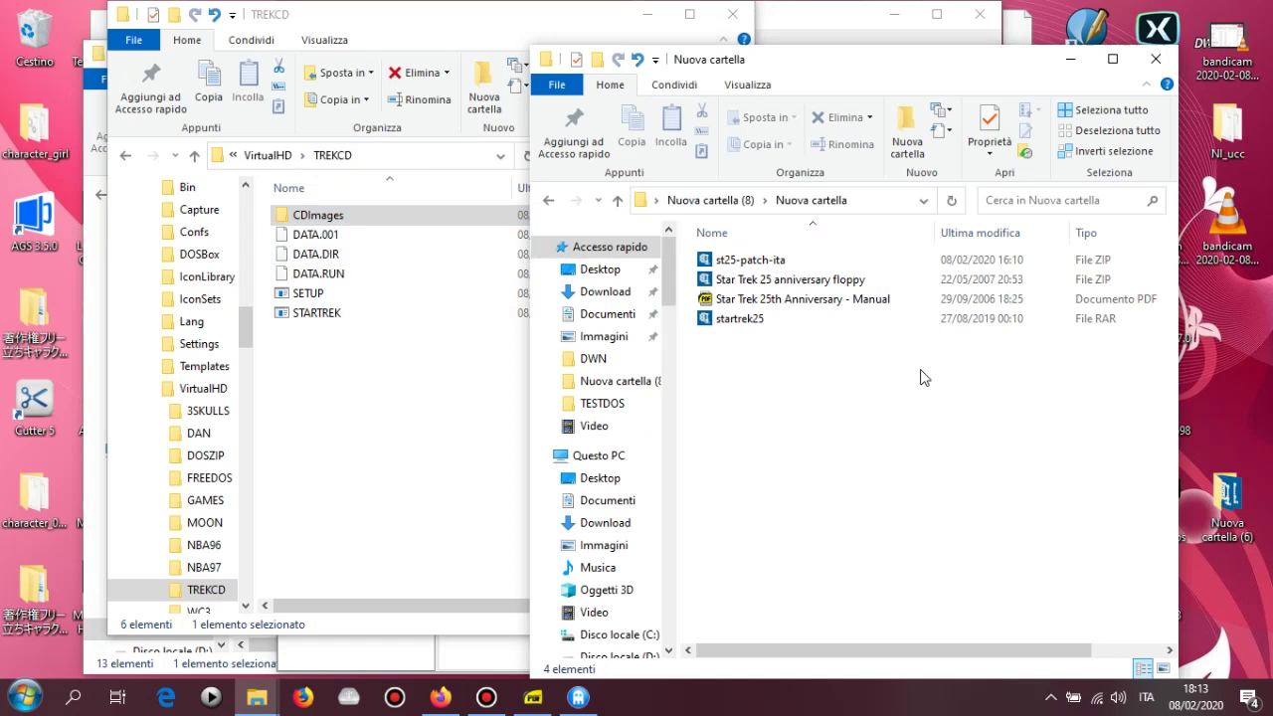
pyautogui.click(741, 262)
pyautogui.rightClick(740, 259)
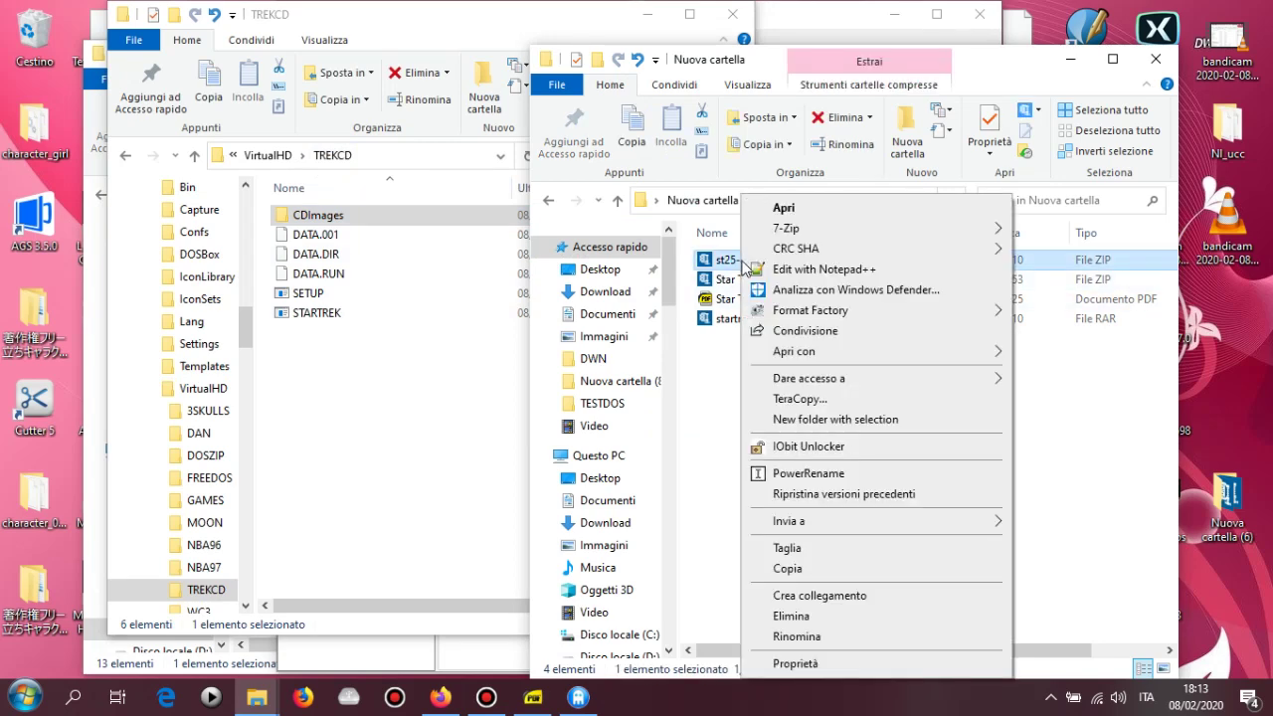
pyautogui.moveTo(795, 228)
pyautogui.click(723, 233)
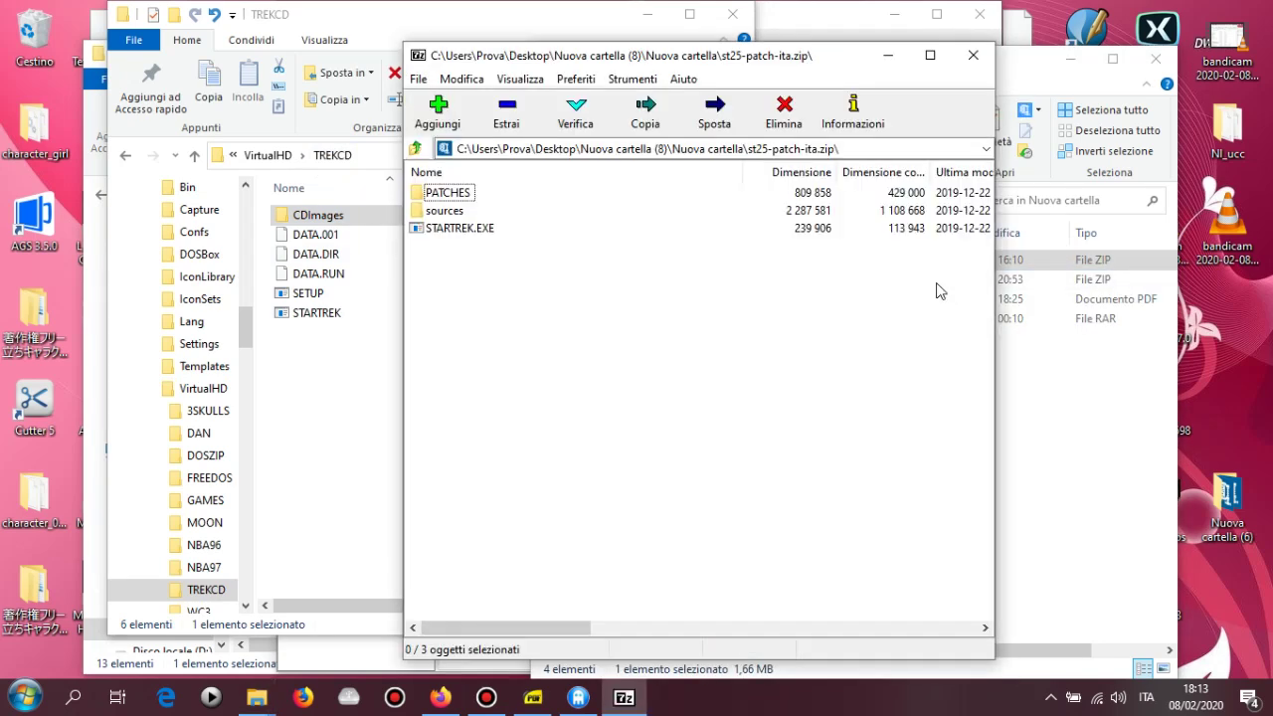
# Step: Extract PATCHES, sources and STARTREK.EXE from the archive into the TREKCD folder, replacing the existing STARTREK.EXE, and close both windows
pyautogui.moveTo(407, 156); pyautogui.dragTo(444, 210)
pyautogui.moveTo(331, 453); pyautogui.dragTo(332, 453)
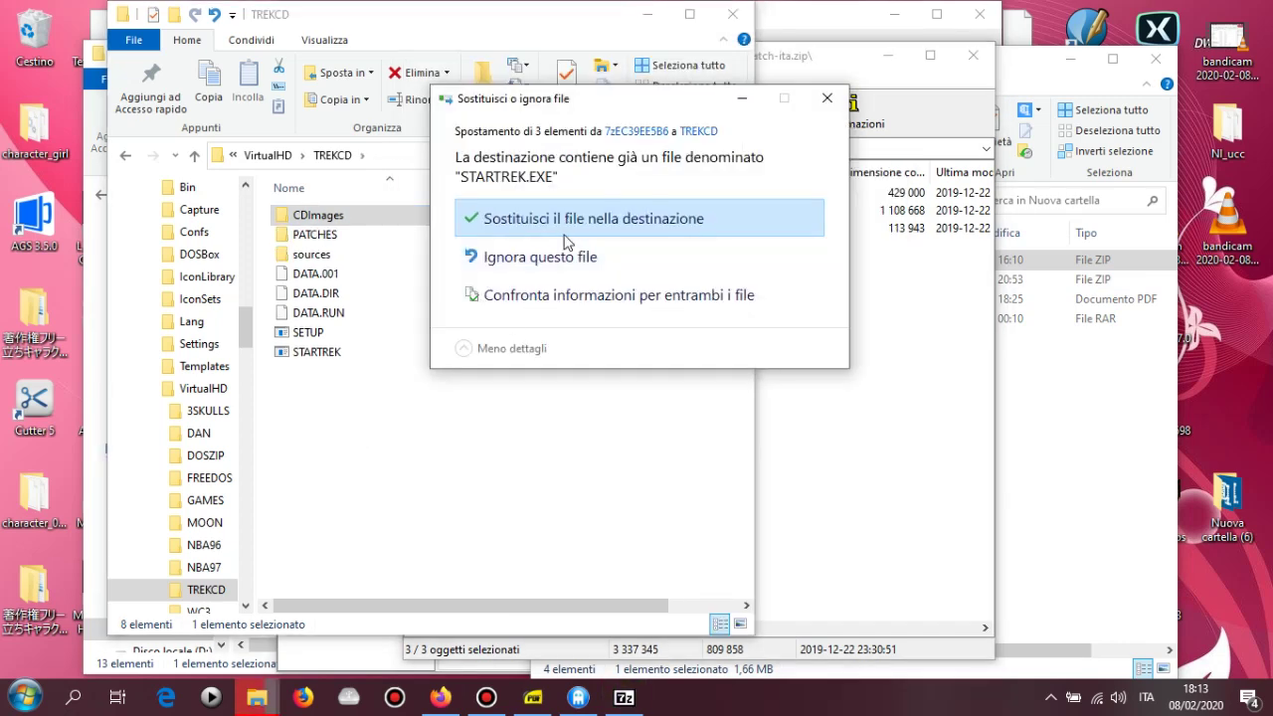
pyautogui.click(564, 227)
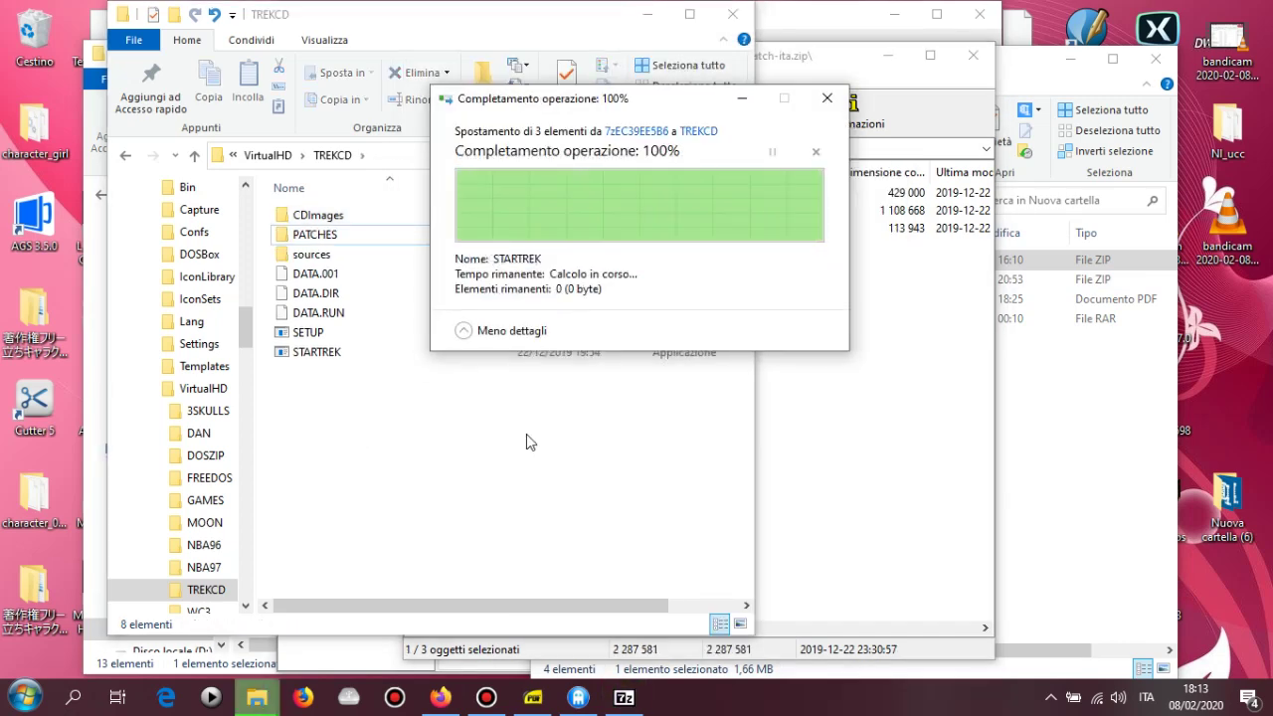
pyautogui.click(817, 47)
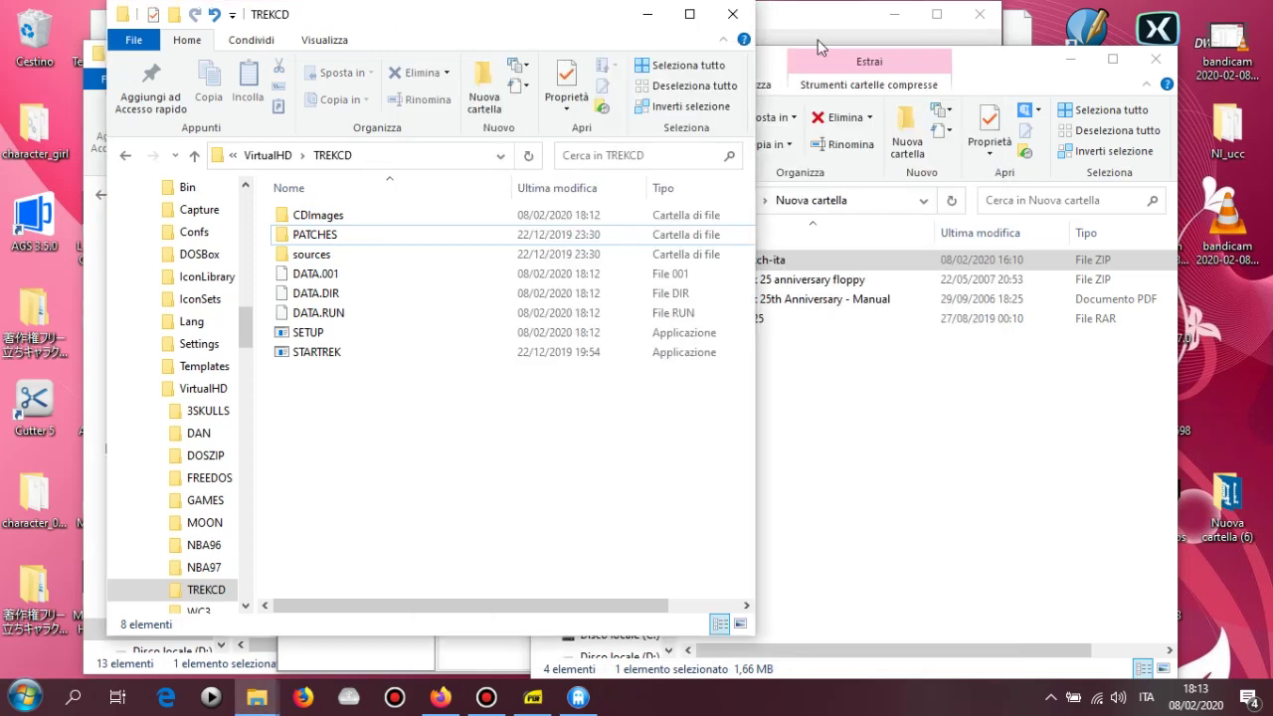
pyautogui.click(647, 14)
pyautogui.click(726, 20)
# Step: Run the TREKCD profile's setup program and select mouse and keyboard as the input device
pyautogui.rightClick(821, 174)
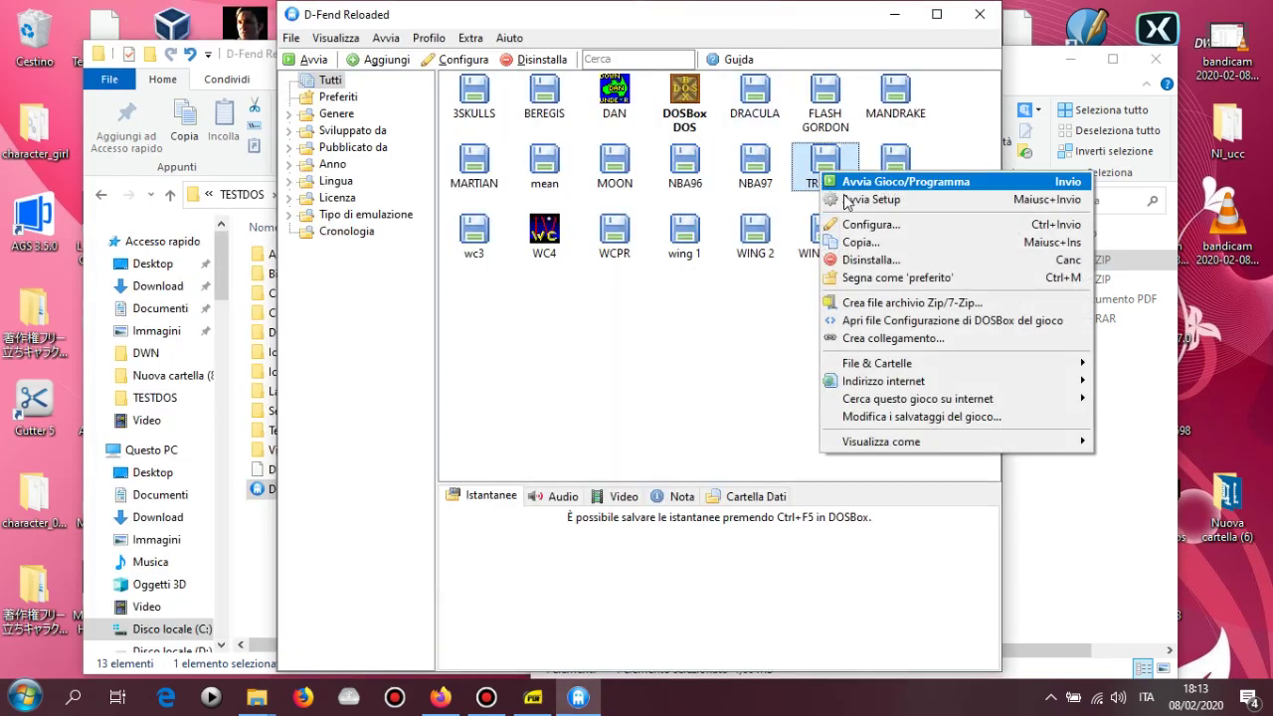
pyautogui.click(850, 199)
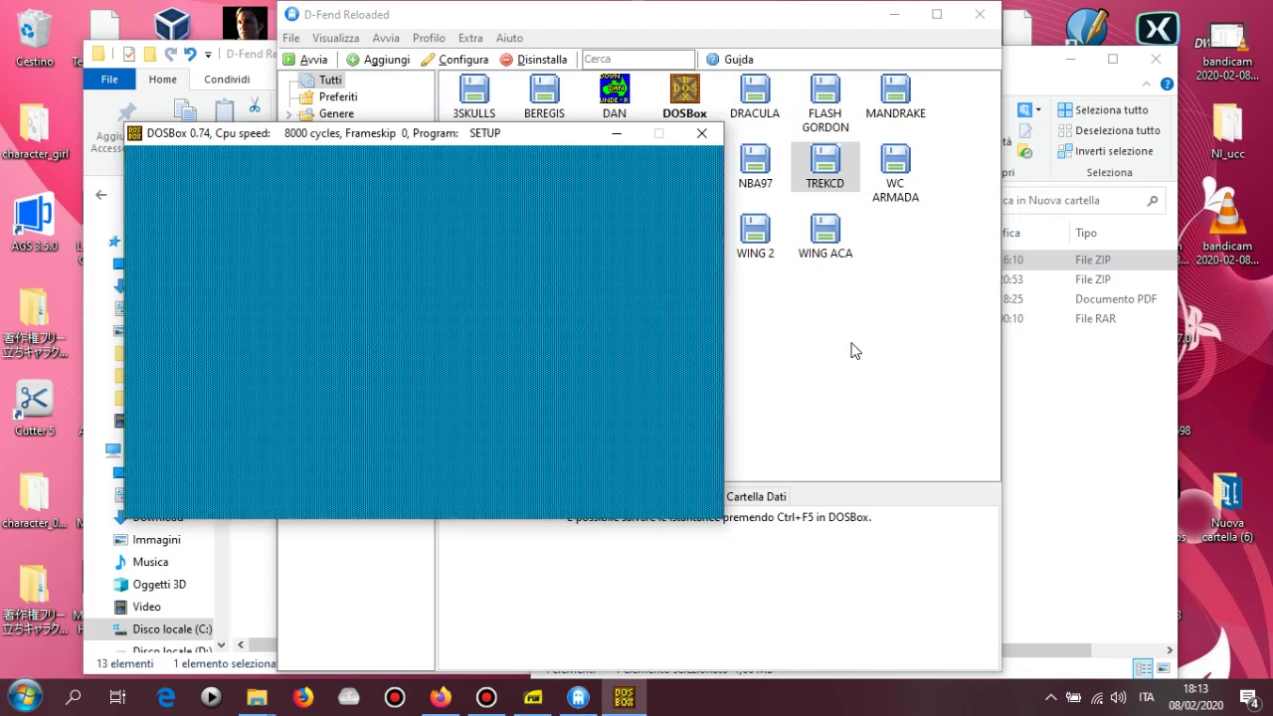
pyautogui.press('Return')
pyautogui.press('Return')
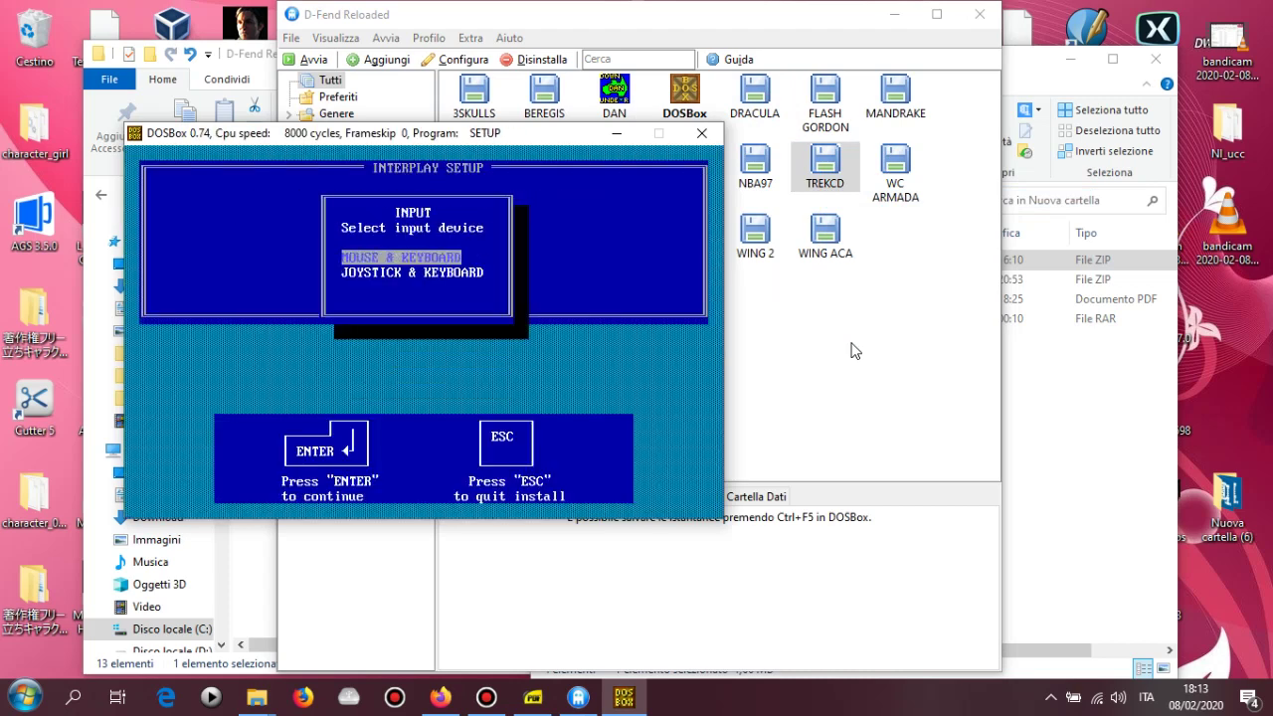
pyautogui.press('Return')
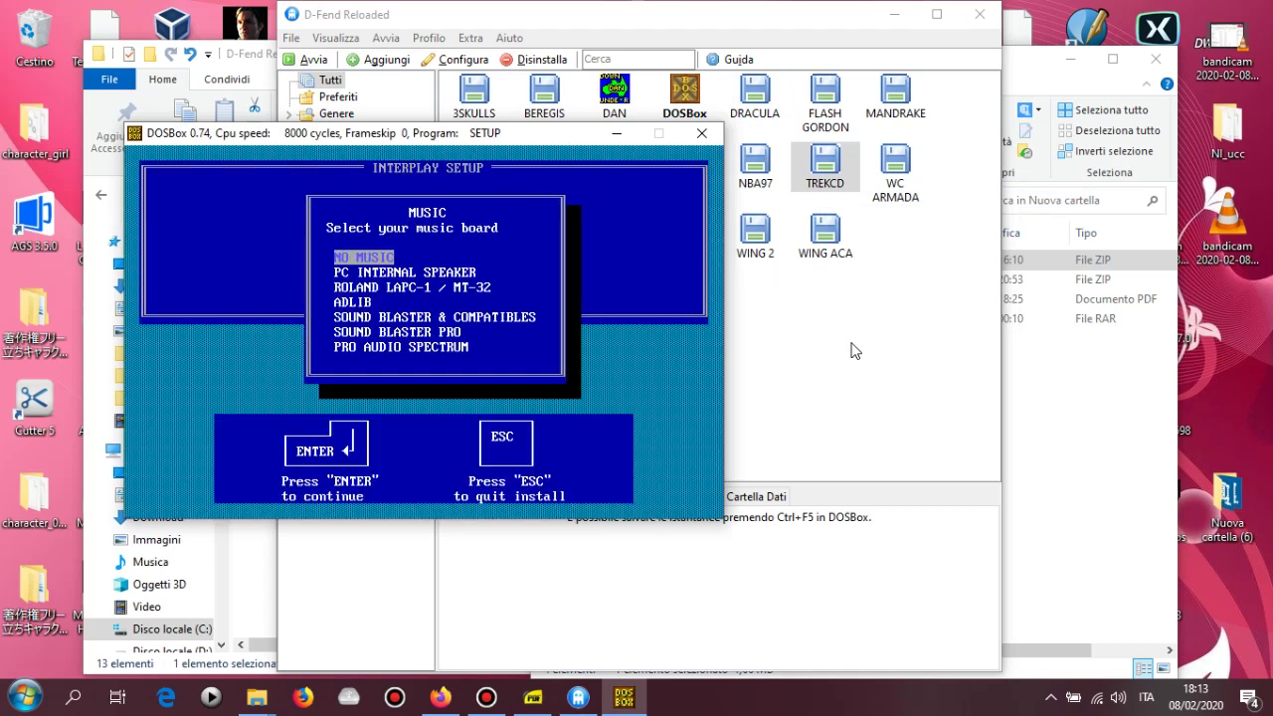
# Step: Set the music board to AdLib and the sound effects to 100% Sound Blaster Compatible, and finish the setup
pyautogui.press('Down')
pyautogui.press('Down')
pyautogui.press('Down')
pyautogui.press('Return')
pyautogui.press('Down')
pyautogui.press('Down')
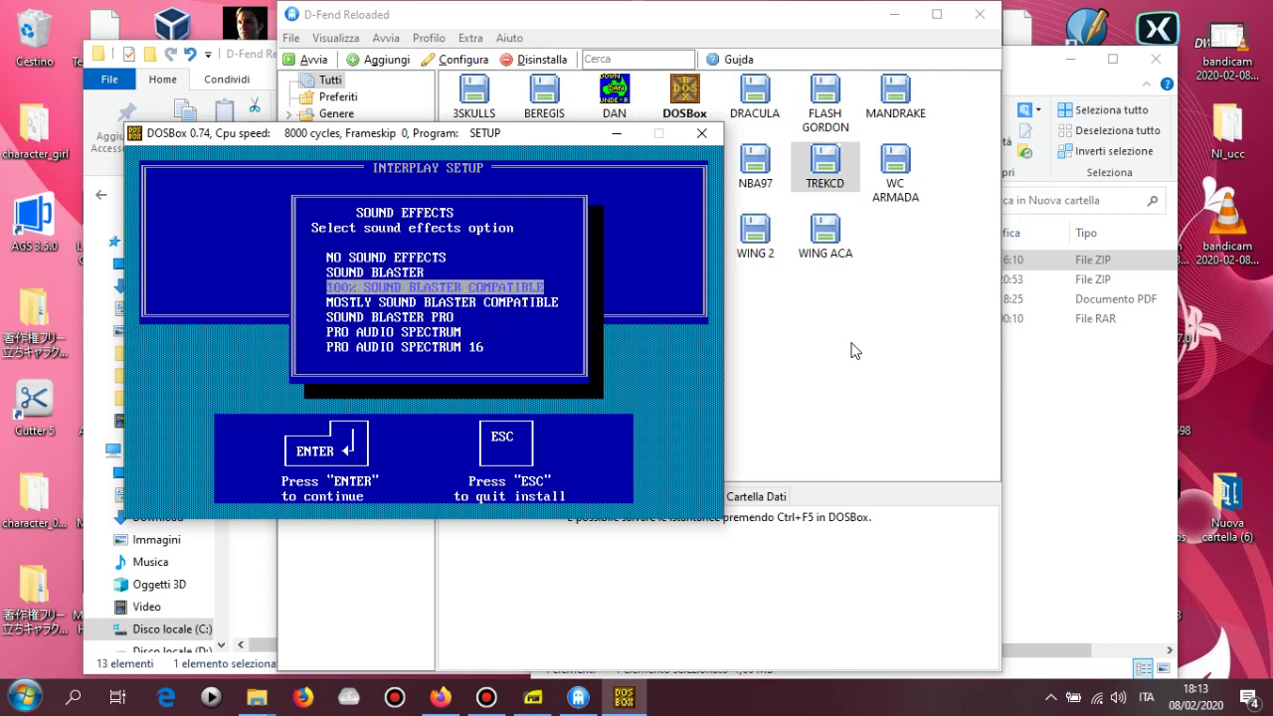
pyautogui.press('Return')
pyautogui.press('Return')
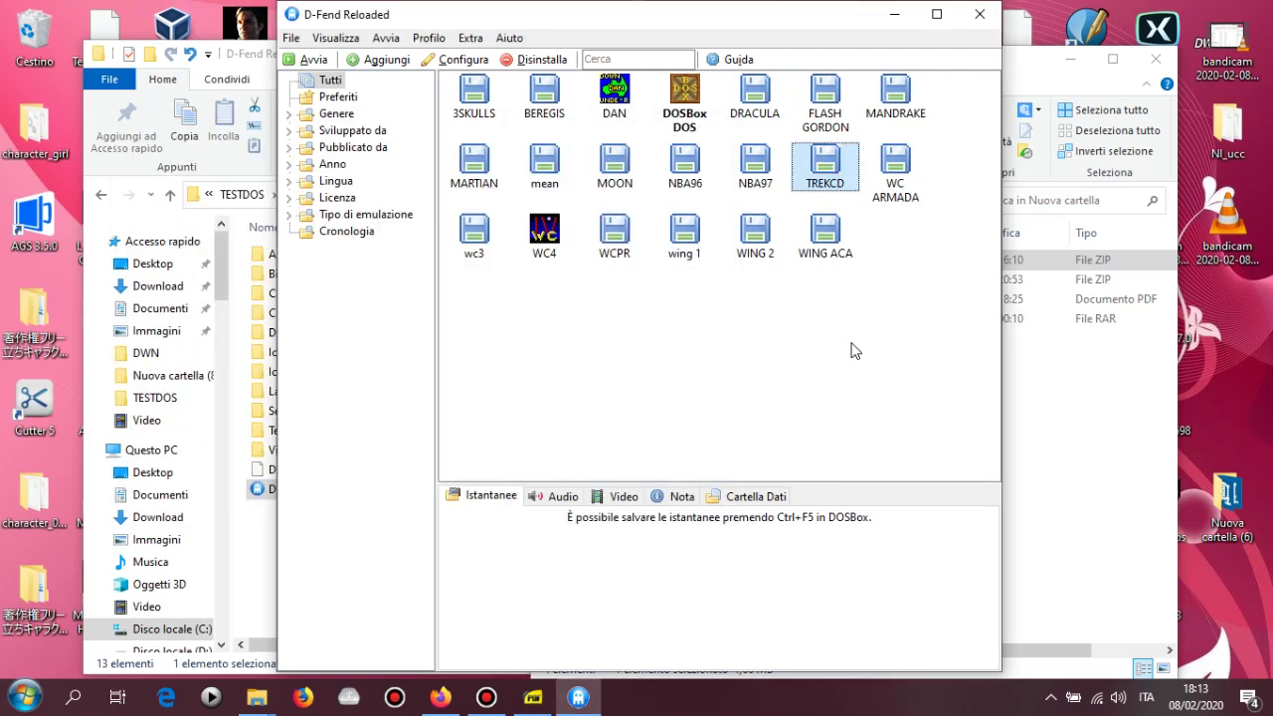
# Step: Launch the TREKCD game, reposition its DOSBox window and scroll down through the captain's log
pyautogui.doubleClick(836, 178)
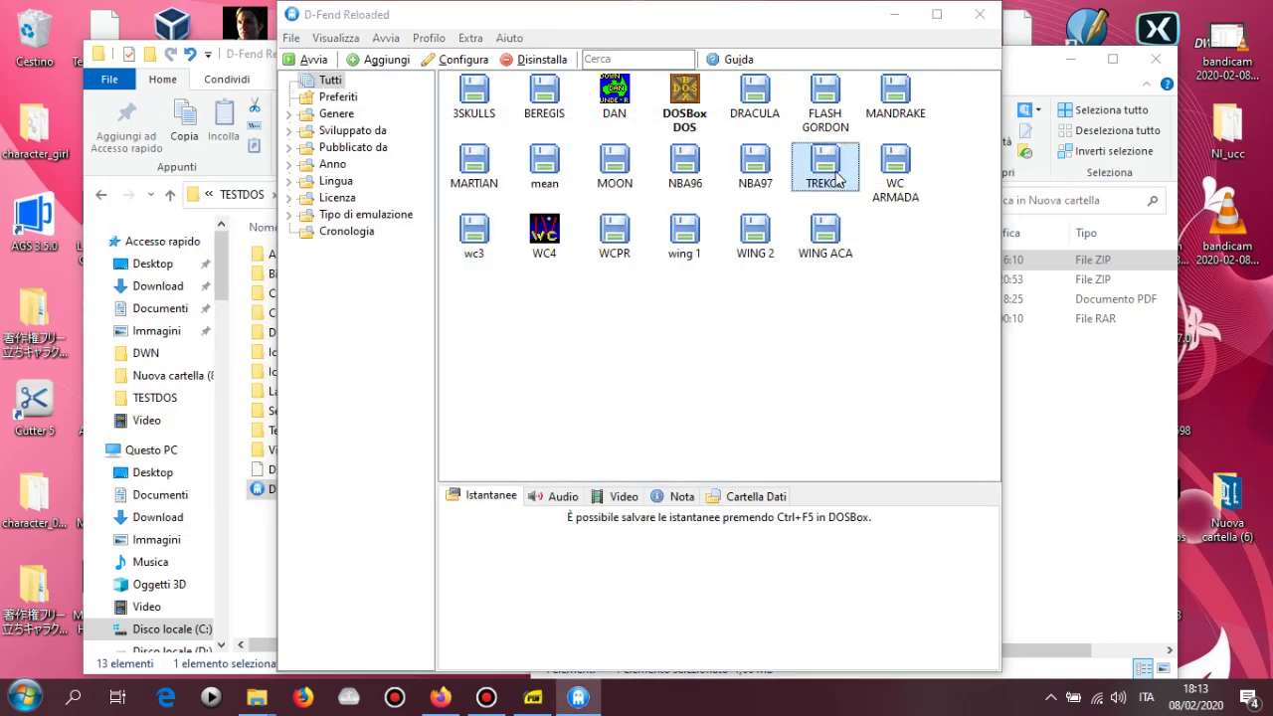
pyautogui.click(440, 453)
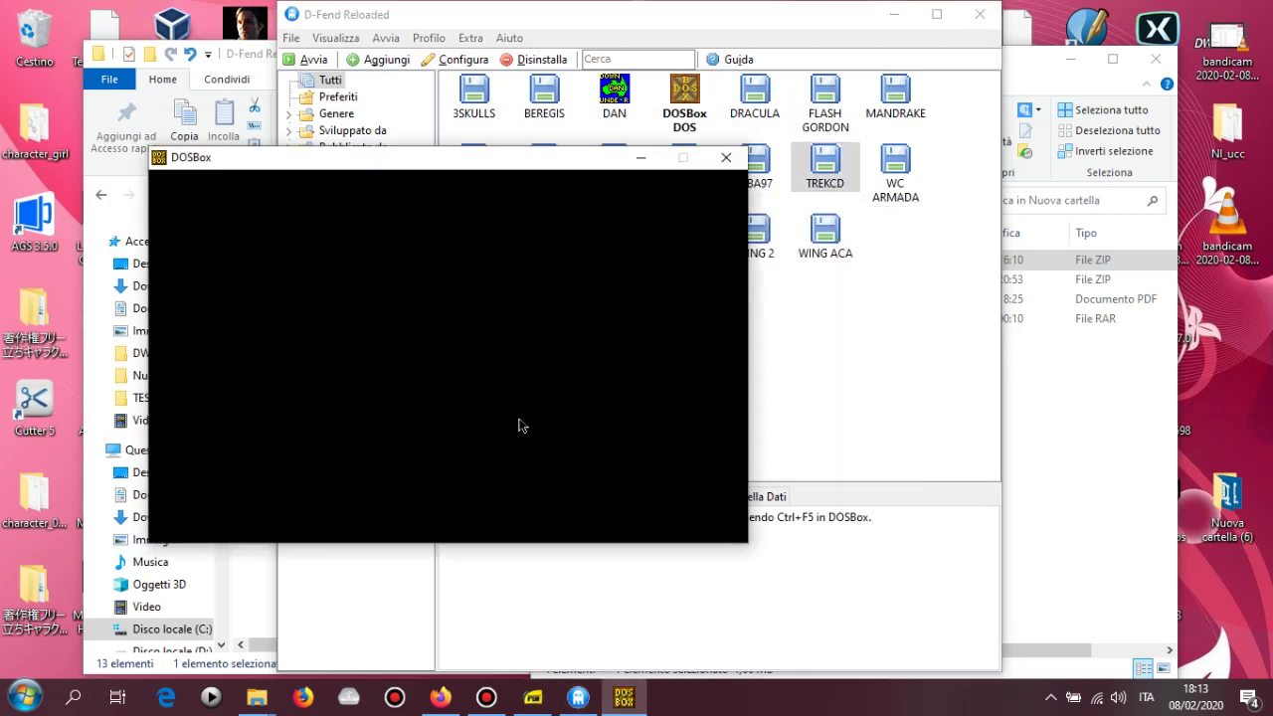
pyautogui.moveTo(472, 162); pyautogui.dragTo(602, 118)
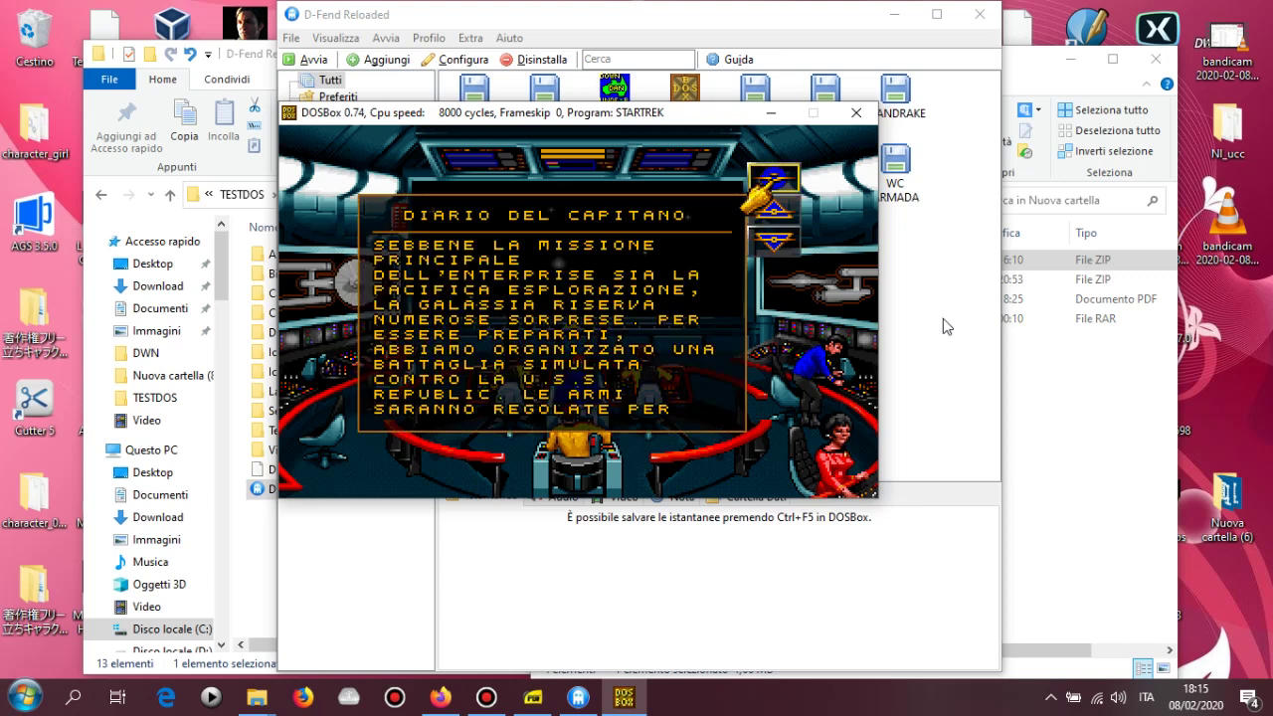
pyautogui.click(763, 255)
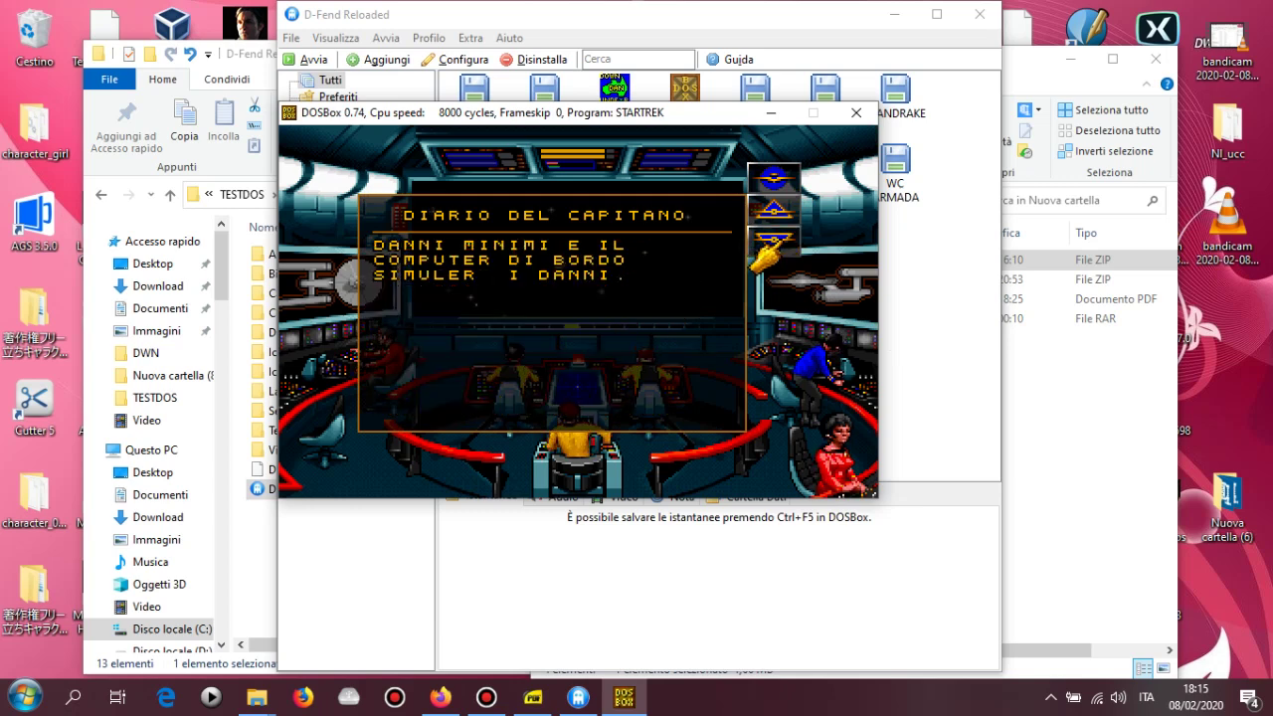
# Step: Advance through the rest of the captain's log and dismiss the messages from Uhura and Spock
pyautogui.click(763, 255)
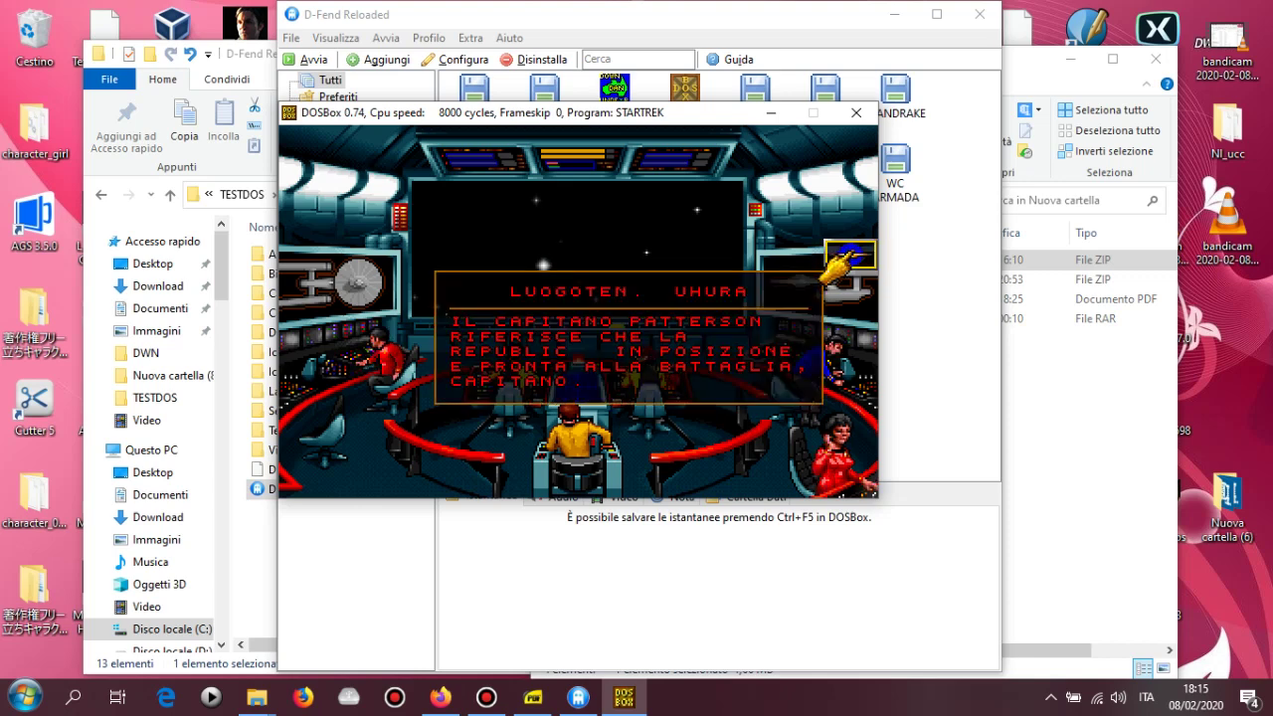
pyautogui.click(837, 256)
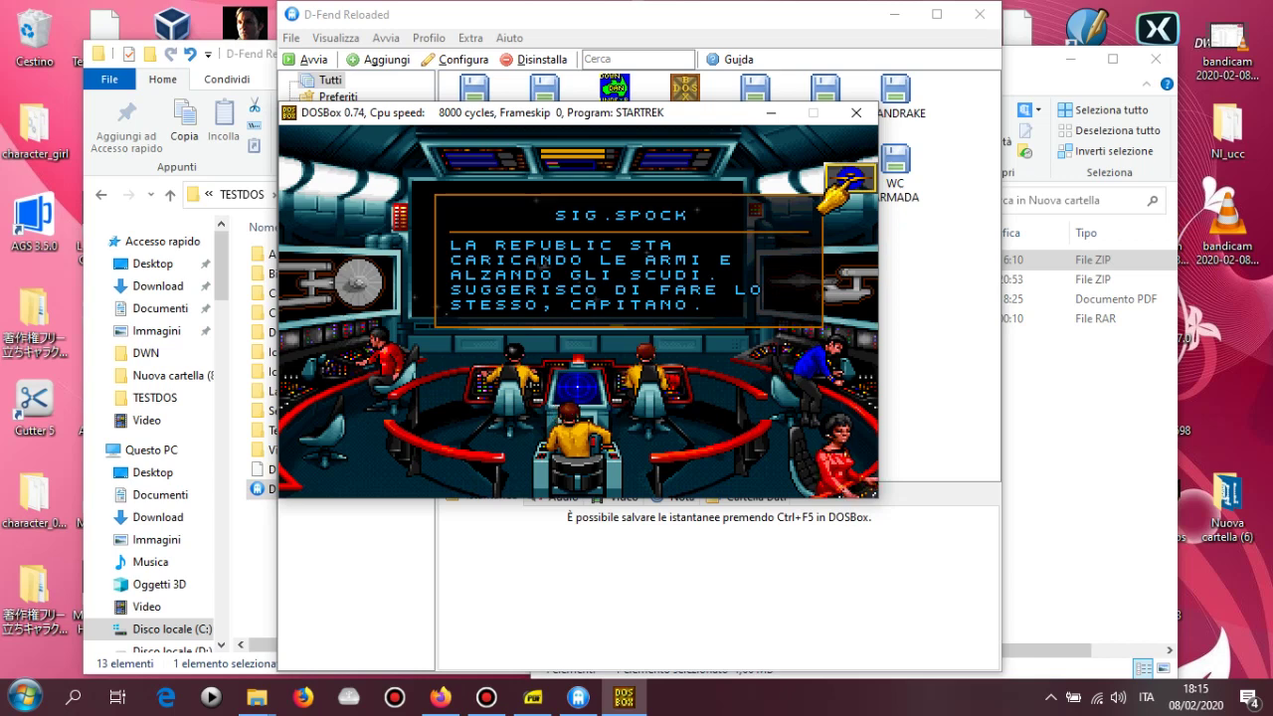
pyautogui.click(836, 189)
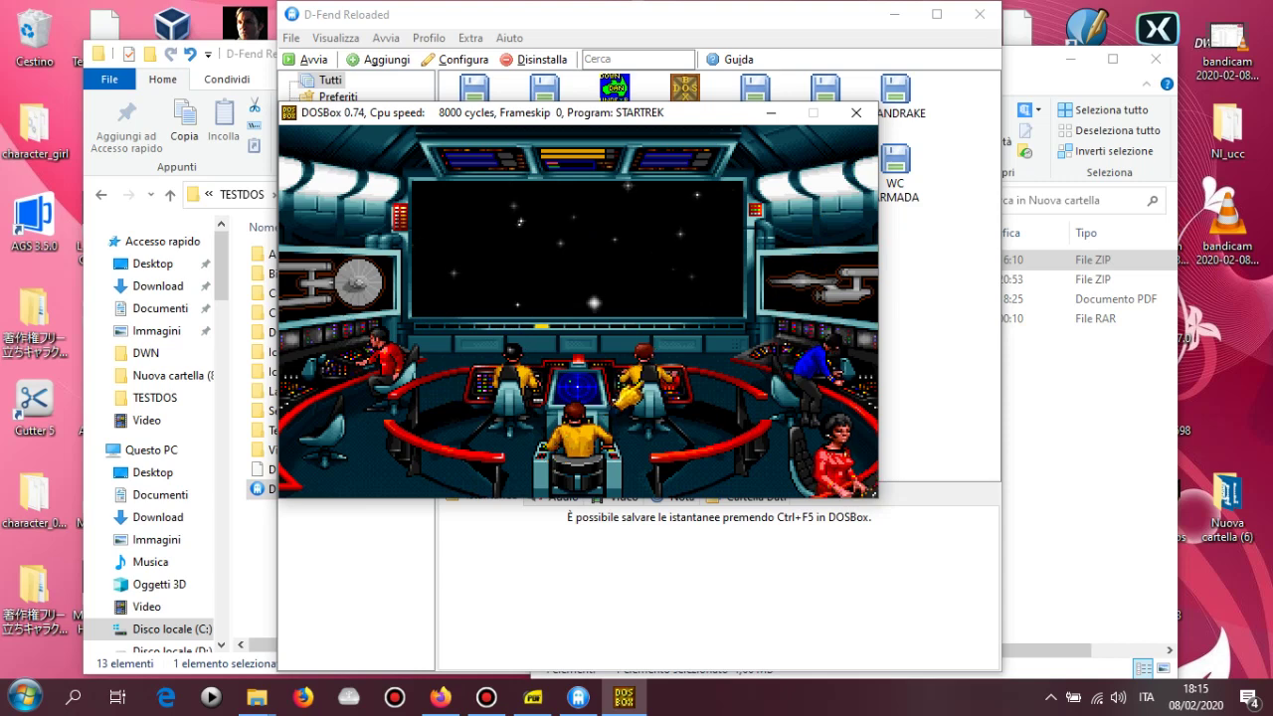
# Step: Order Chekov to arm the weapons, dismiss his reply and choose the red crosshair targeting order
pyautogui.click(624, 388)
pyautogui.click(403, 343)
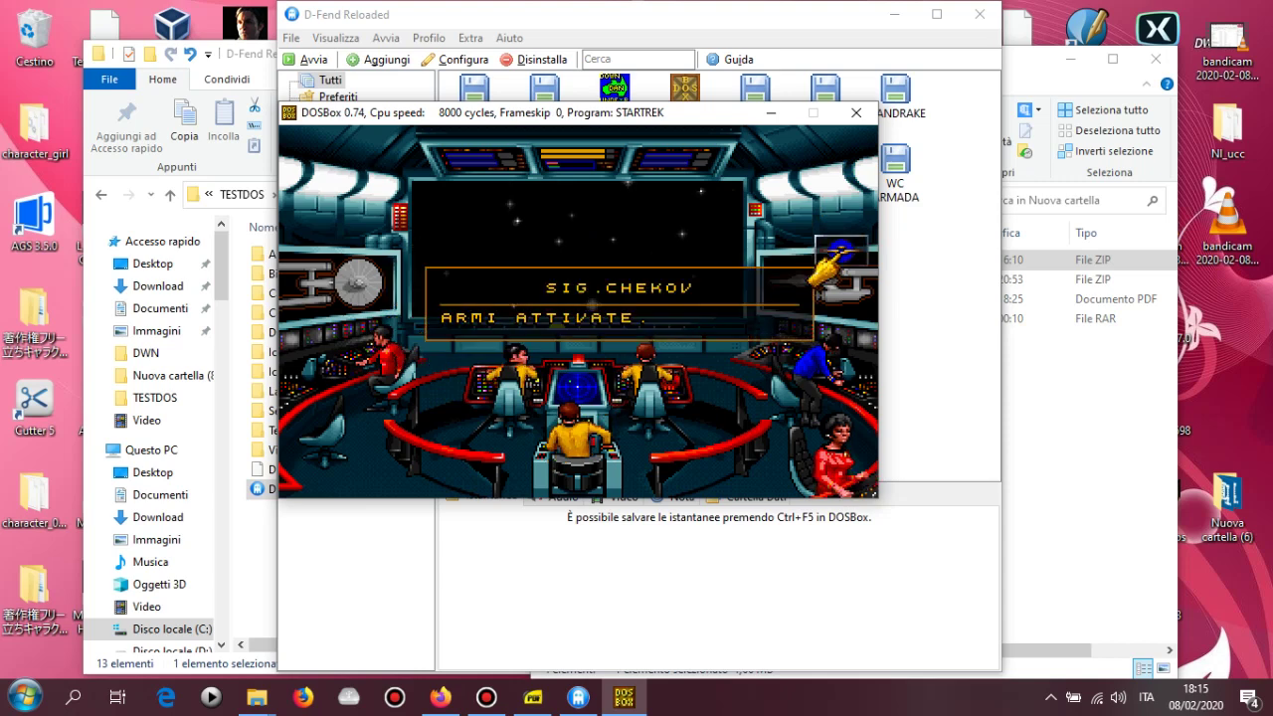
pyautogui.click(818, 284)
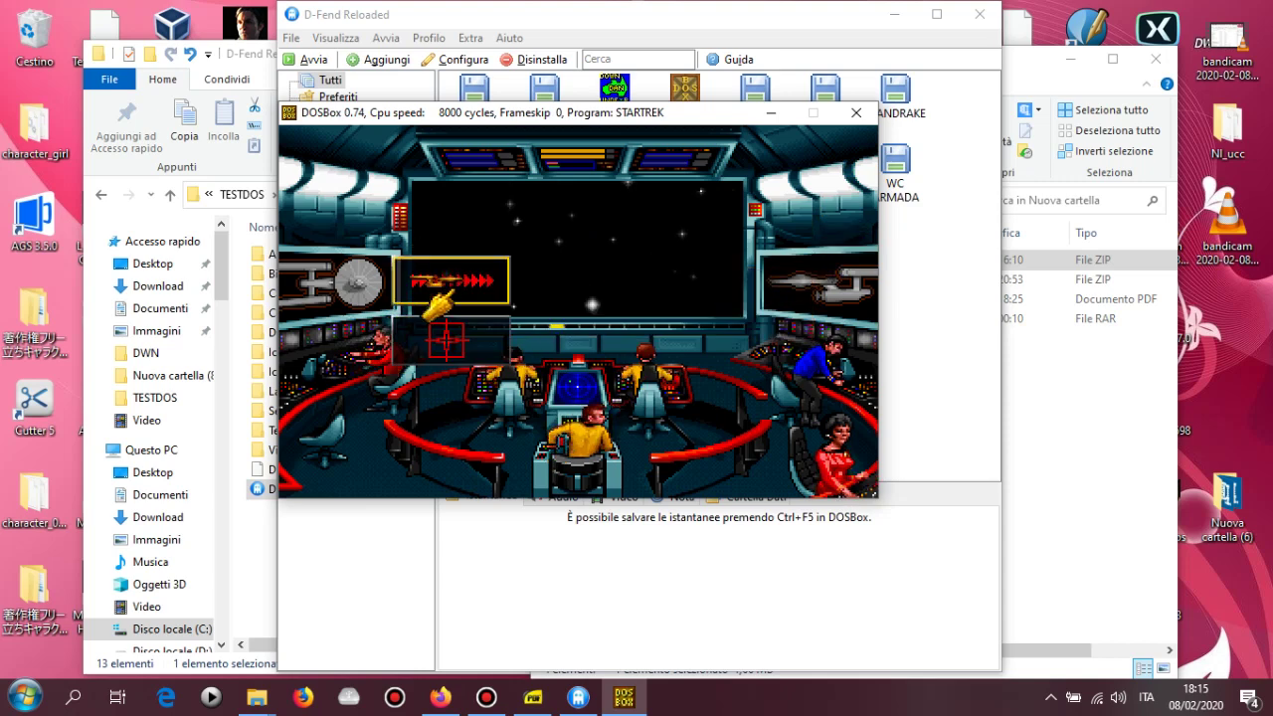
pyautogui.click(446, 340)
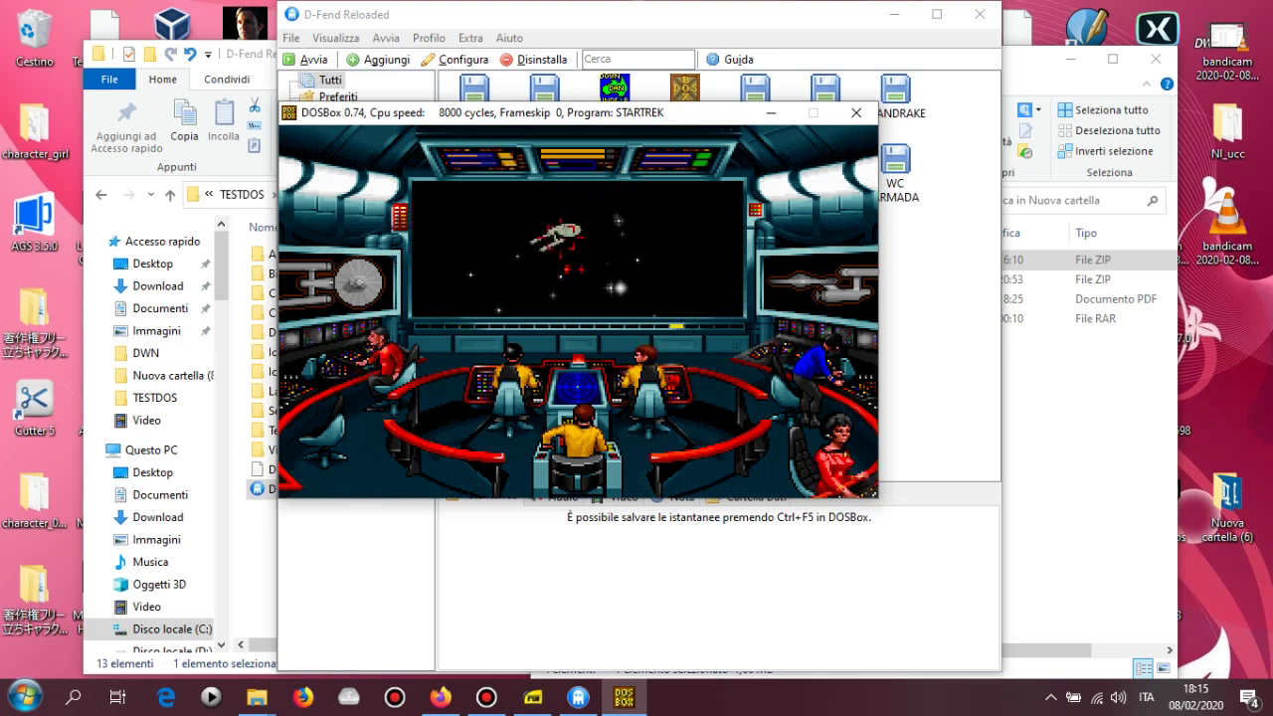
# Step: Fire the Enterprise's weapons at the Republic as it moves across the main viewscreen
pyautogui.click(585, 239)
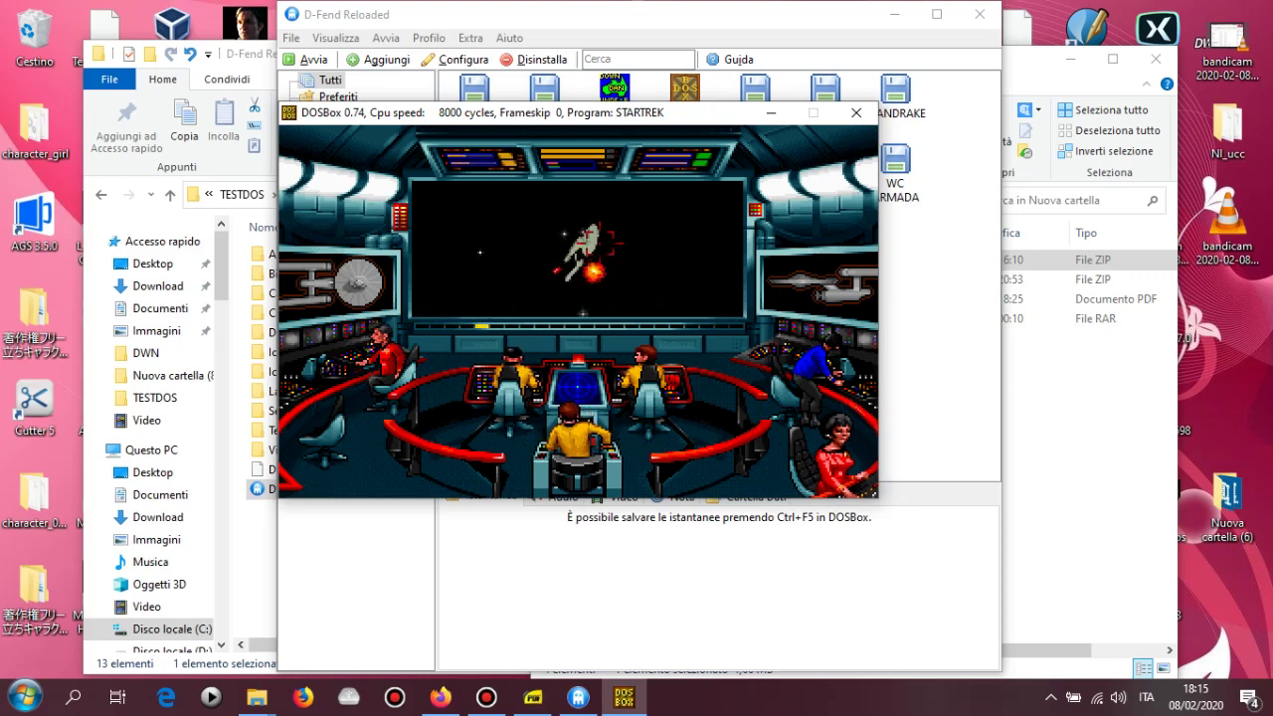
pyautogui.click(438, 214)
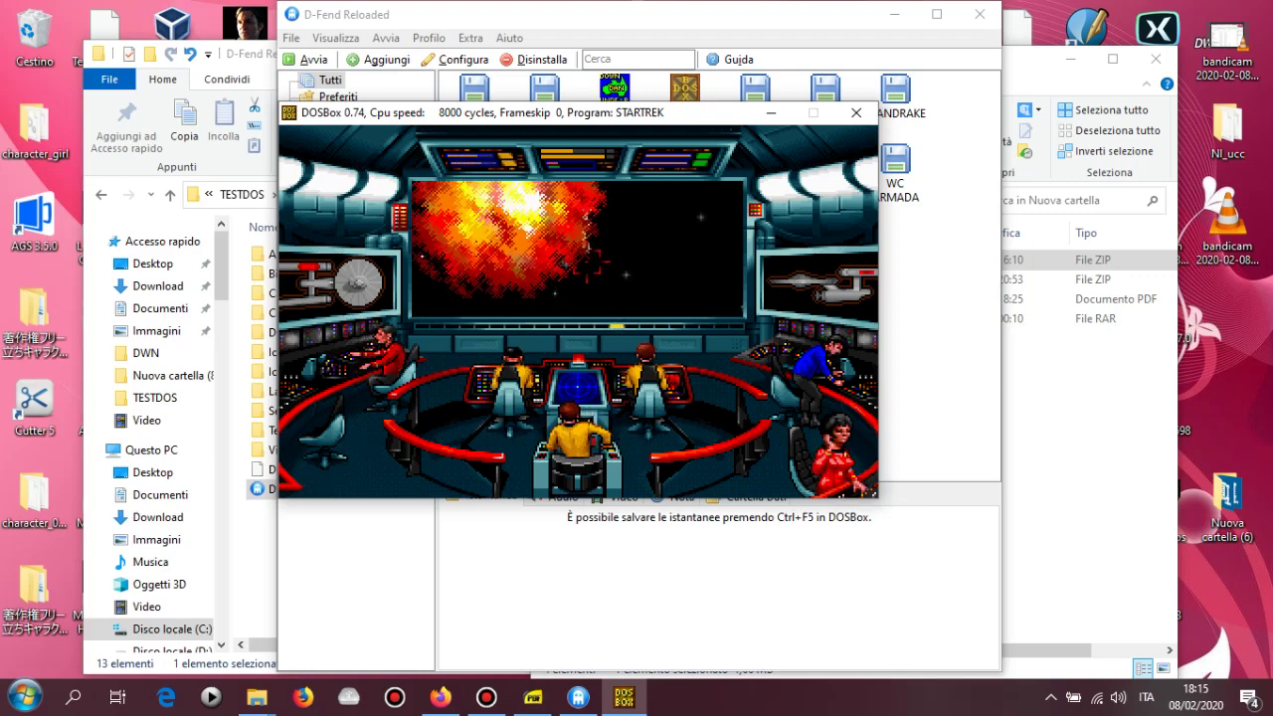